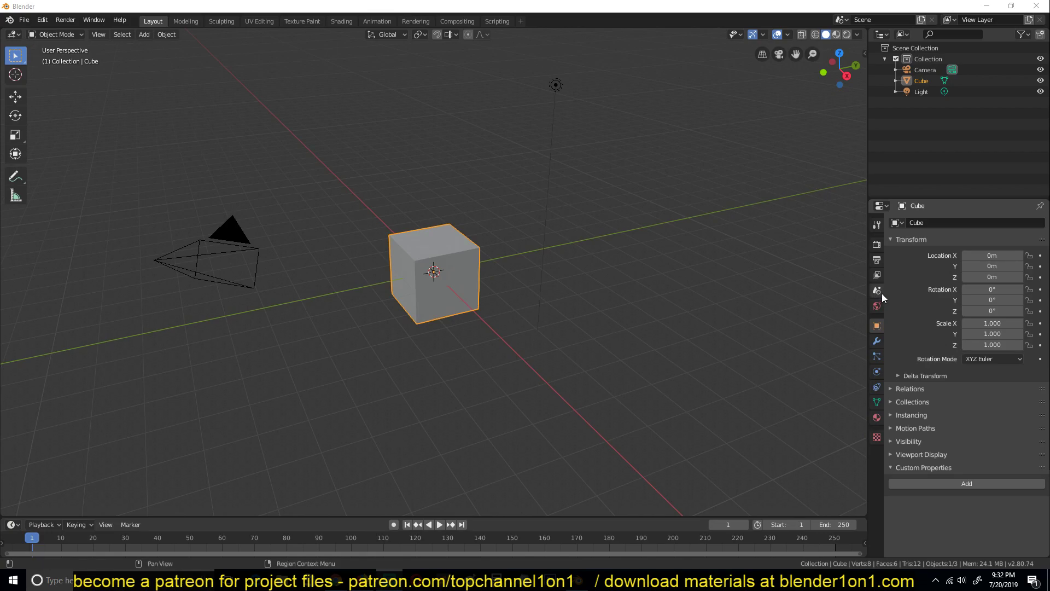
# - Add a centred vertical loop cut to the cube in Edit Mode, splitting it in half along Y
pyautogui.click(876, 341)
pyautogui.scroll(5, 705, 263)
pyautogui.moveTo(529, 271); pyautogui.dragTo(473, 263, button='middle')
pyautogui.press('Tab')
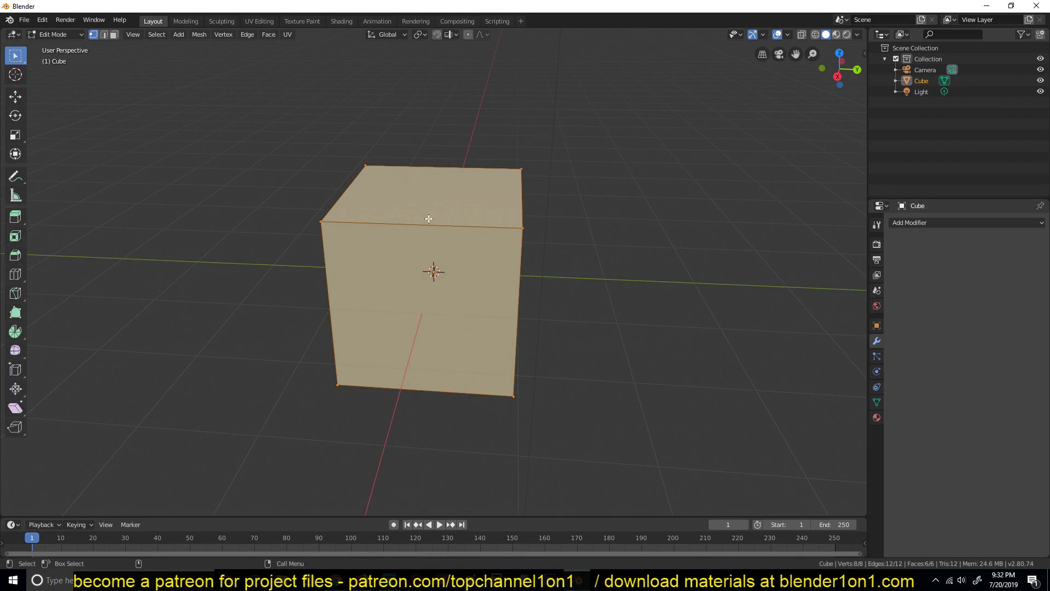
pyautogui.hotkey('ctrl', 'r')
pyautogui.click(484, 198)
pyautogui.rightClick(476, 193)
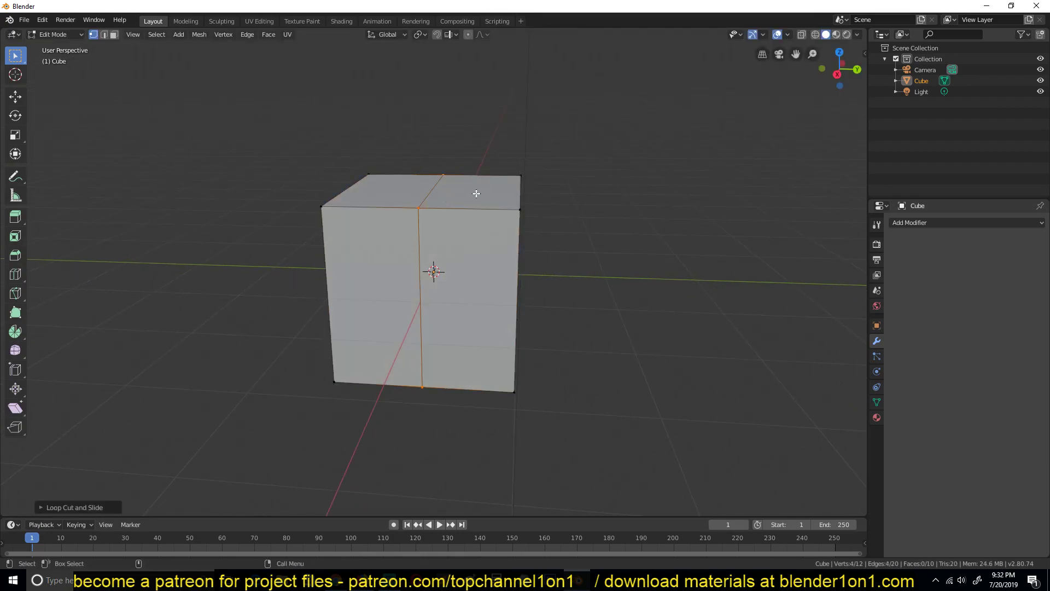
# - Delete the cube's outer -Y side face so only the +Y half remains, and return to Object Mode
pyautogui.moveTo(363, 244); pyautogui.dragTo(376, 253, button='middle')
pyautogui.press('3')
pyautogui.click(377, 250)
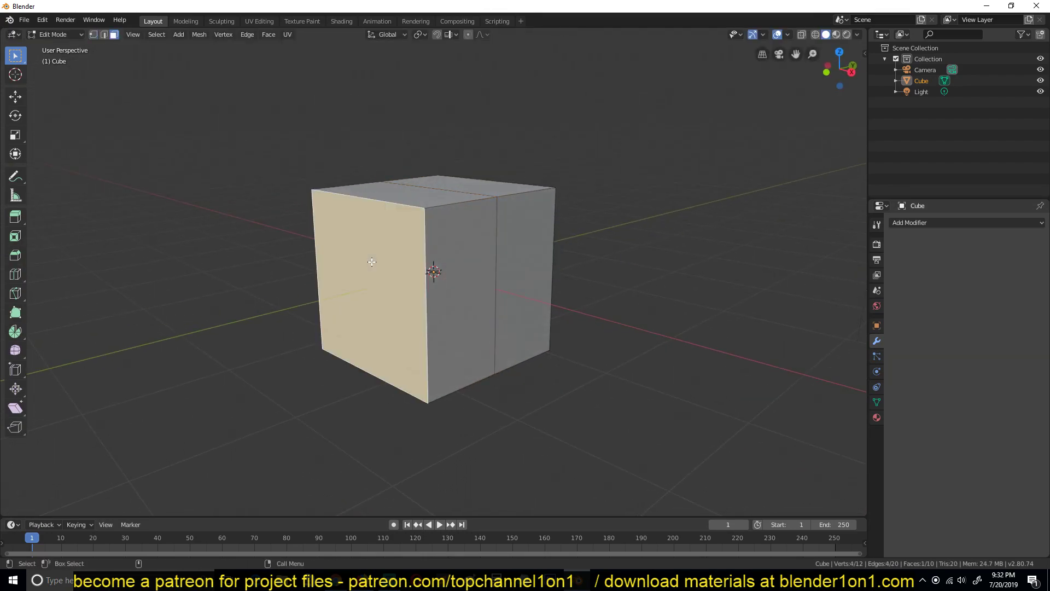
pyautogui.press('x')
pyautogui.click(356, 244)
pyautogui.press('Tab')
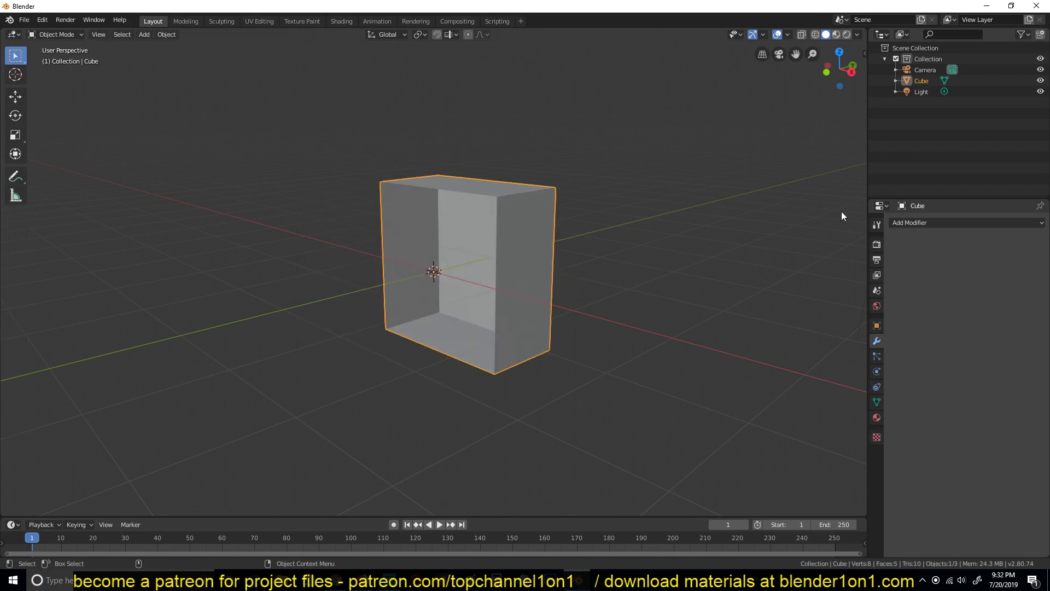
# - Add a Mirror modifier to the half cube and set it to mirror on the Y axis only
pyautogui.click(941, 222)
pyautogui.click(825, 332)
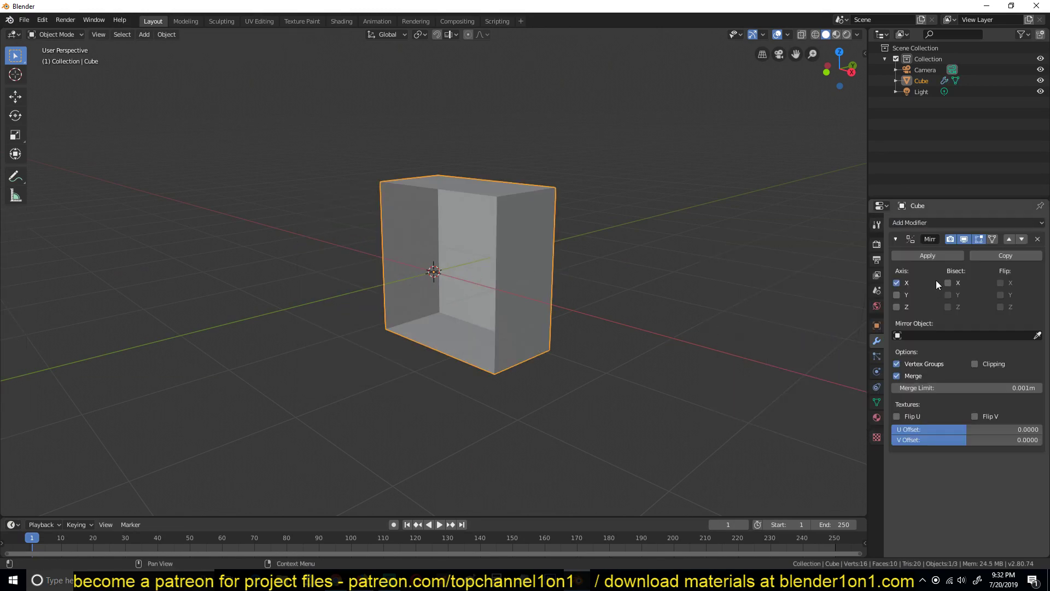
pyautogui.click(896, 295)
pyautogui.click(896, 283)
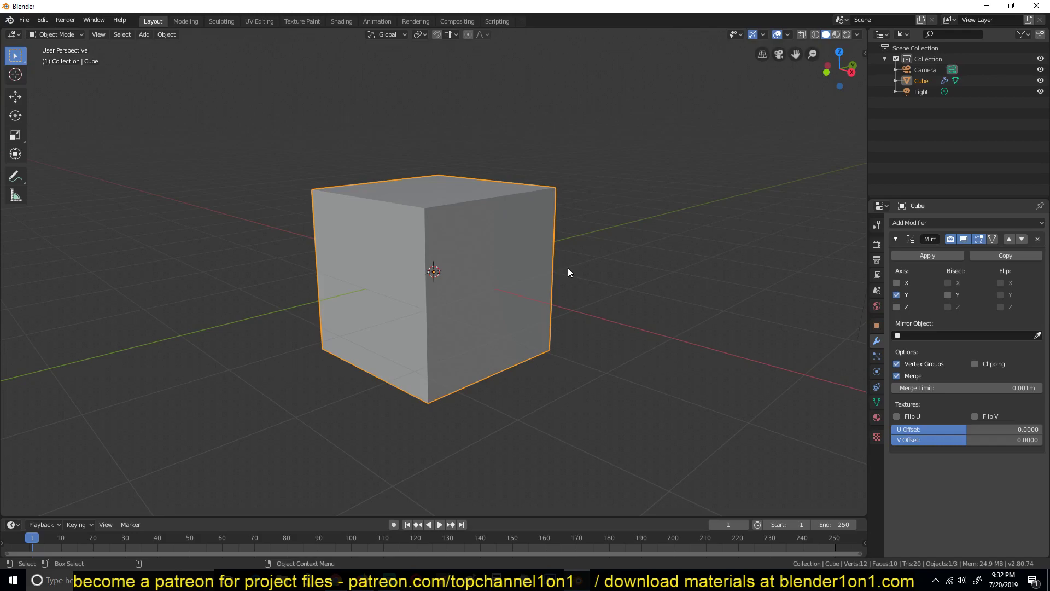
# - Add a circle inside the cube's mesh in right view and scale it down to a small size
pyautogui.press('KP_3')
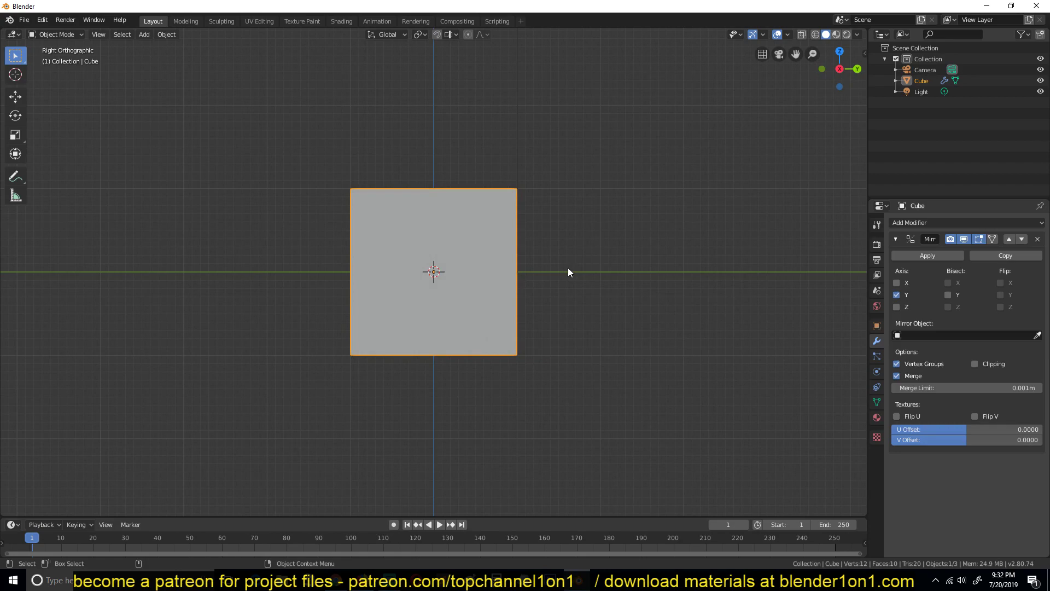
pyautogui.press('Tab')
pyautogui.scroll(4, 447, 232)
pyautogui.rightClick(511, 234)
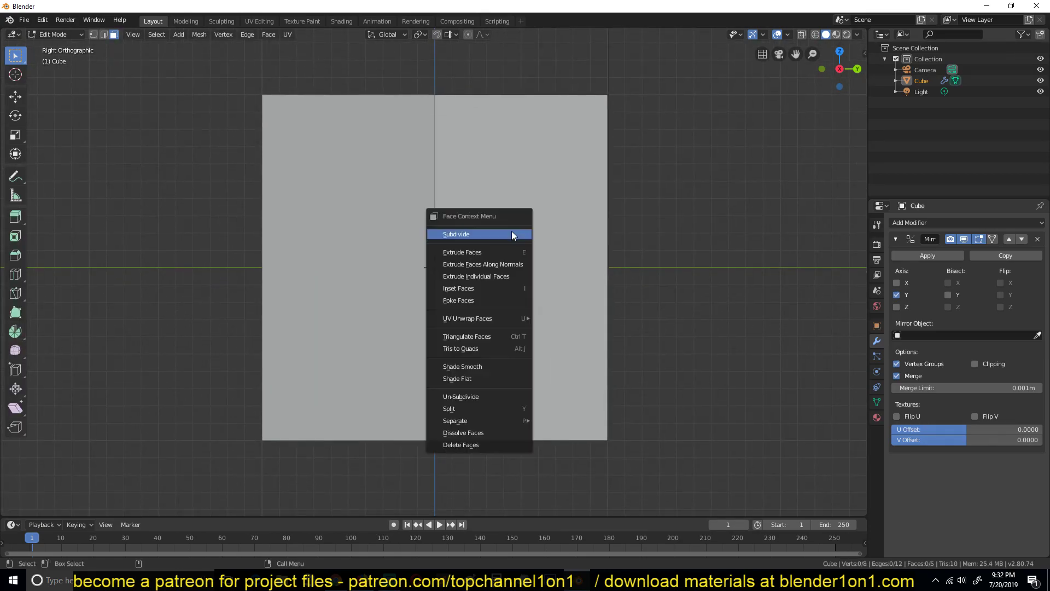
pyautogui.hotkey('shift', 'a')
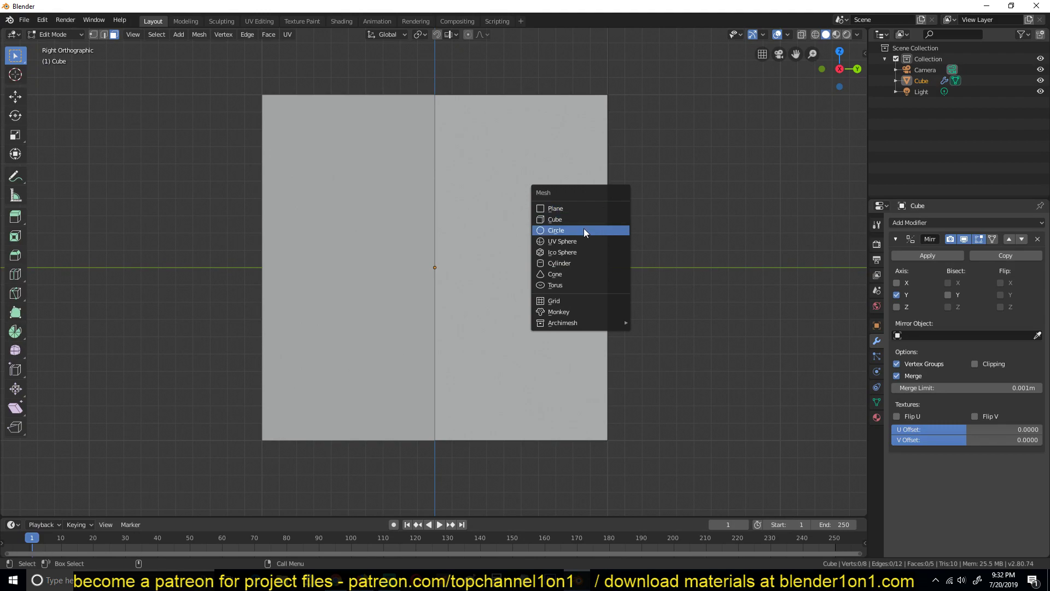
pyautogui.click(583, 229)
pyautogui.press('s')
pyautogui.click(621, 213)
# - Rotate the circle 90° around X and 90° around Z so that it faces along the X axis
pyautogui.write('r')
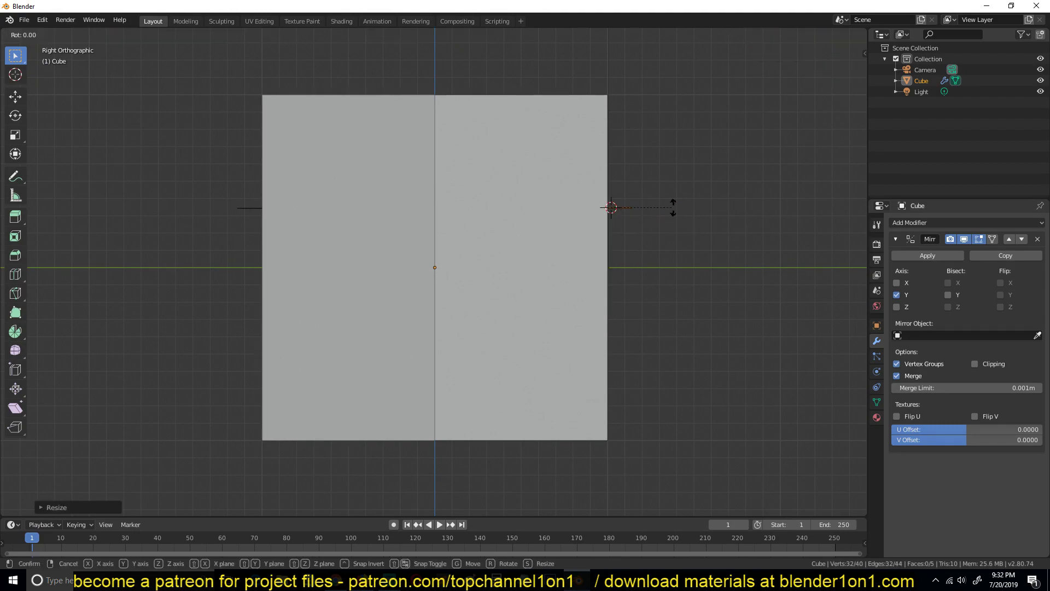
pyautogui.write('x90')
pyautogui.press('Return')
pyautogui.write('rz')
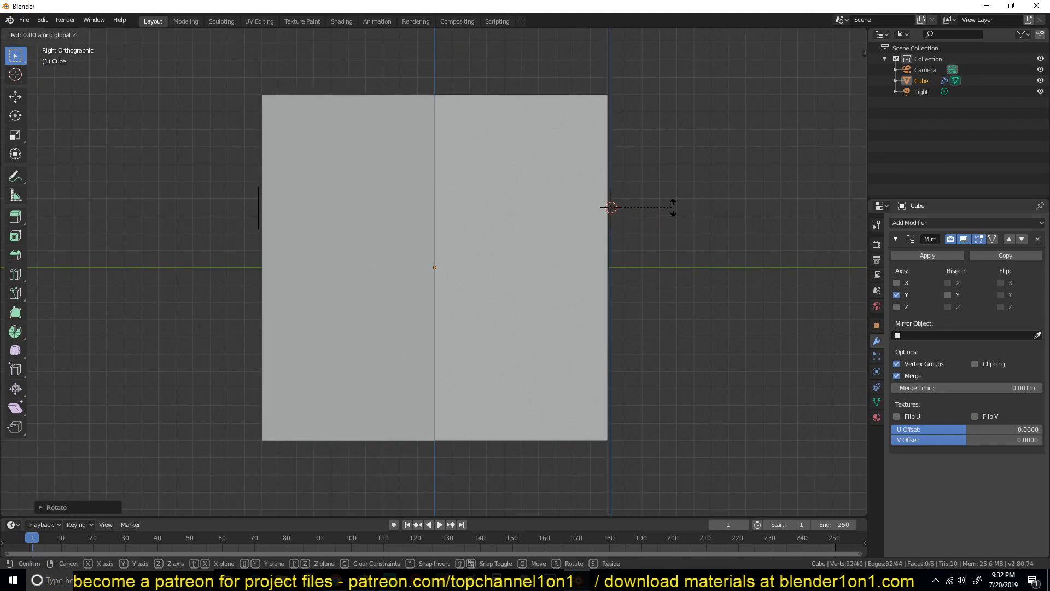
pyautogui.write('90')
pyautogui.press('Return')
pyautogui.moveTo(673, 207); pyautogui.dragTo(620, 255, button='middle')
pyautogui.scroll(-3, 620, 255)
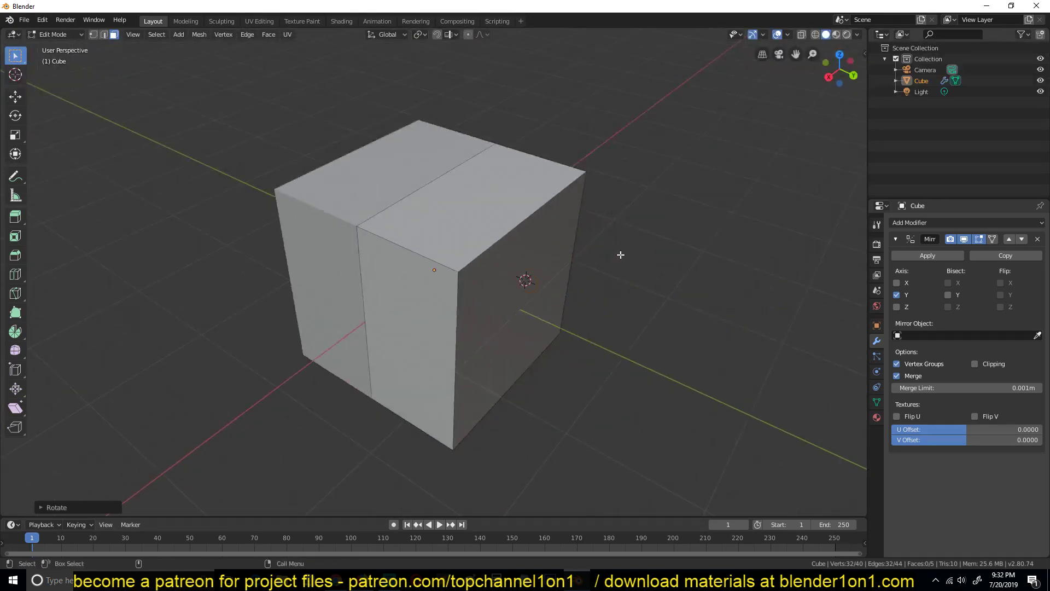
pyautogui.press('g')
pyautogui.press('y')
pyautogui.rightClick(523, 318)
# - Move the circle along the X axis until it sits in front of the cube's +X face
pyautogui.press('g')
pyautogui.press('y')
pyautogui.click(530, 306)
# - Fill the circle with a face and extrude it along X into a short cylinder
pyautogui.press('1')
pyautogui.press('f')
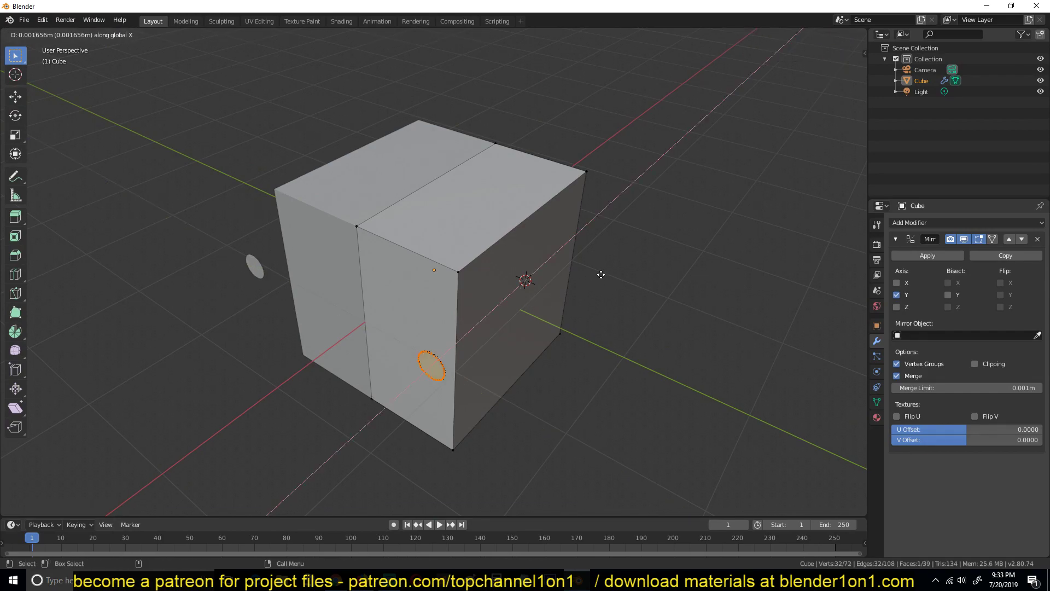
pyautogui.press('e')
pyautogui.click(628, 251)
pyautogui.press('Tab')
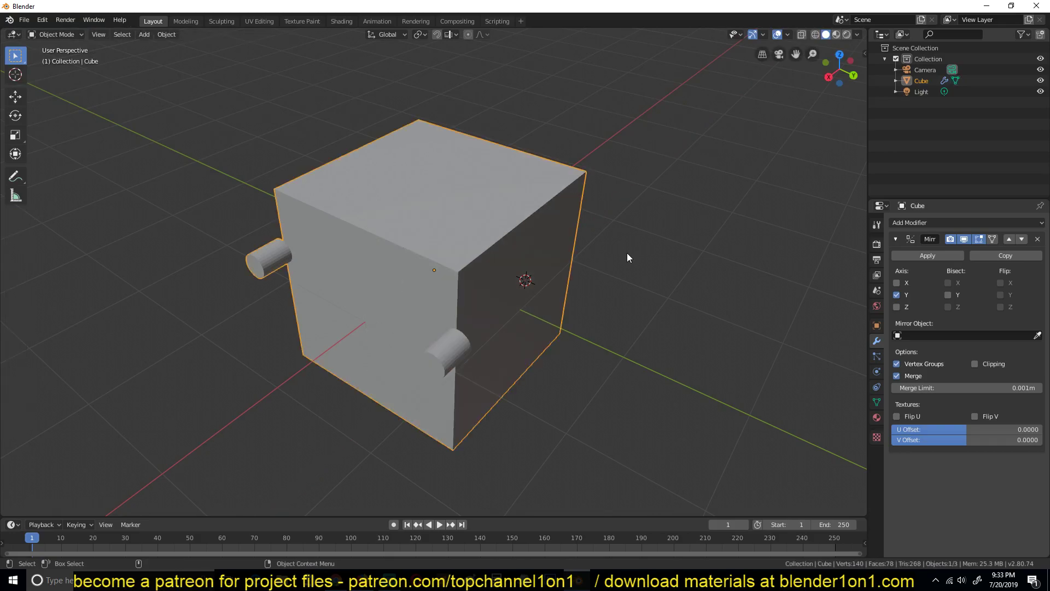
# - Enable Cavity and set the colour mode to Random in the viewport shading options
pyautogui.click(857, 34)
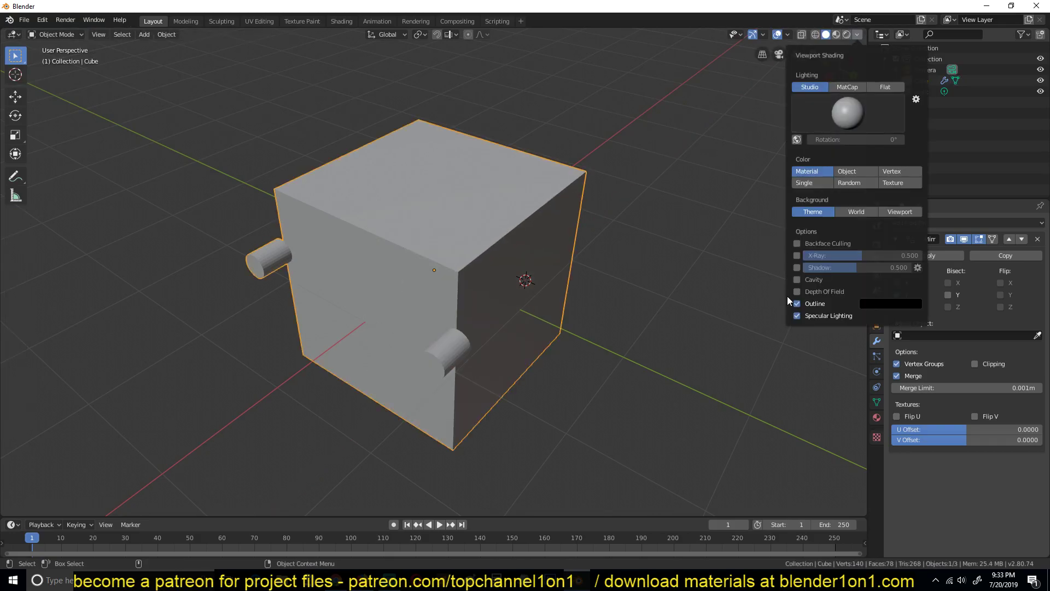
pyautogui.click(797, 279)
pyautogui.click(850, 184)
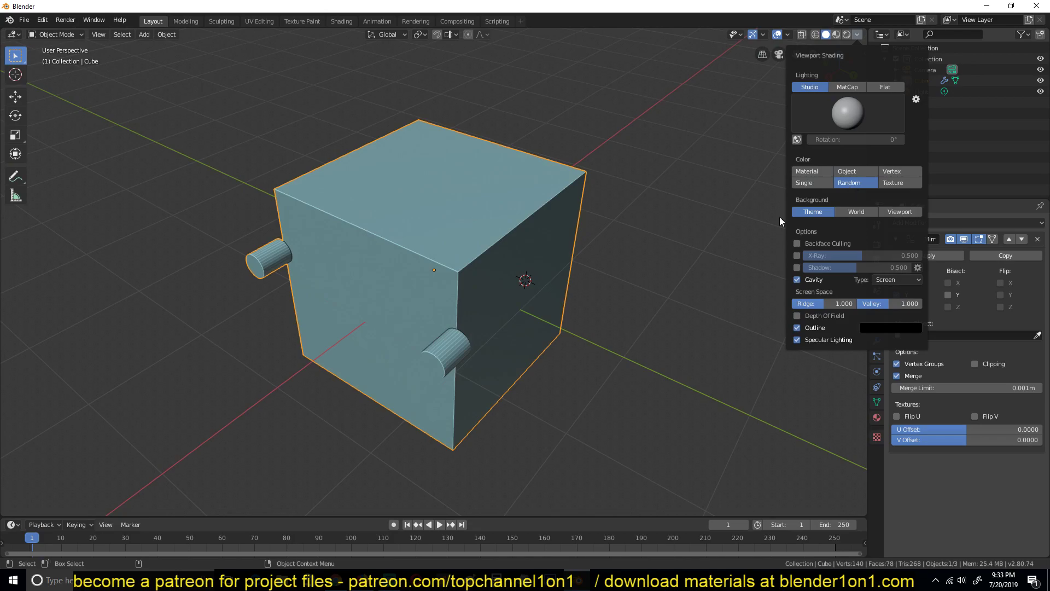
# - Select the whole linked cylinder in Edit Mode and move it along Y, inward from the cube's edge
pyautogui.moveTo(779, 217); pyautogui.dragTo(465, 273, button='middle')
pyautogui.press('Tab')
pyautogui.press('c')
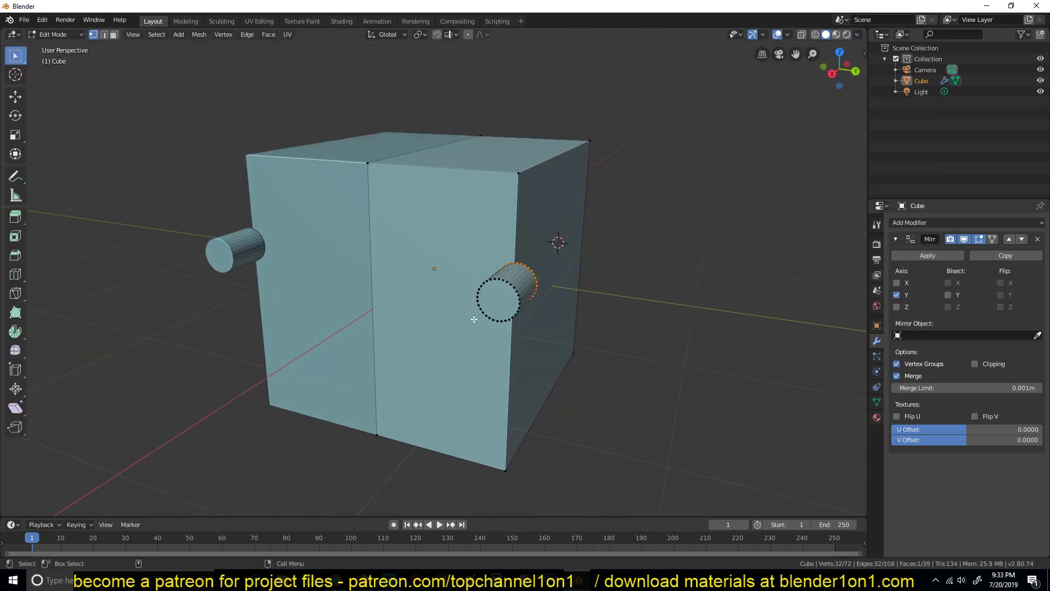
pyautogui.press('Escape')
pyautogui.hotkey('ctrl', 'l')
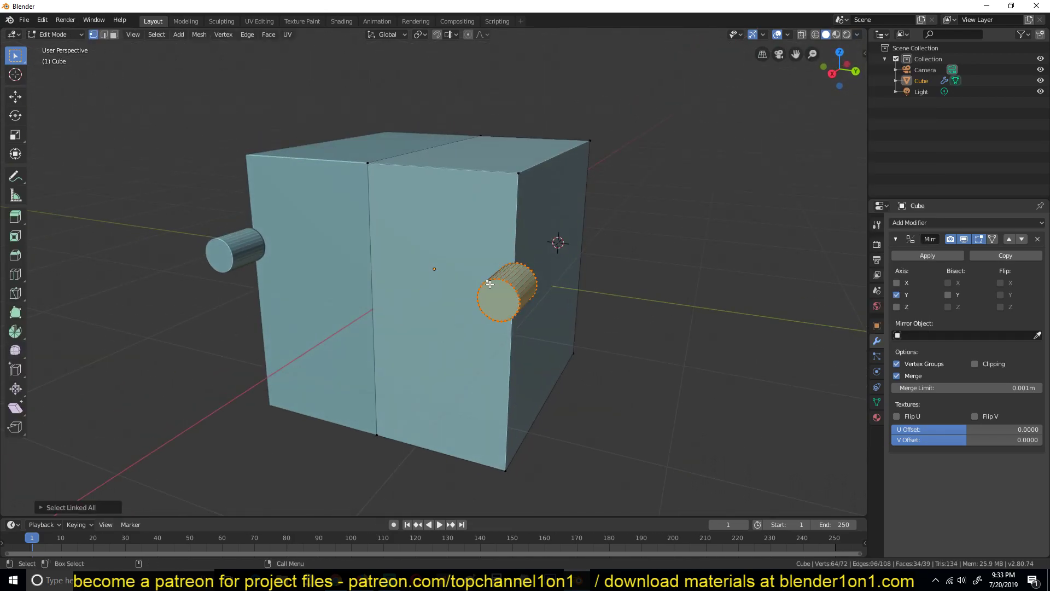
pyautogui.press('g')
pyautogui.press('y')
pyautogui.click(444, 277)
# - Duplicate the cylinder twice, placing each copy lower and closer to the mirror centre, and return to Object Mode
pyautogui.hotkey('shift', 'd')
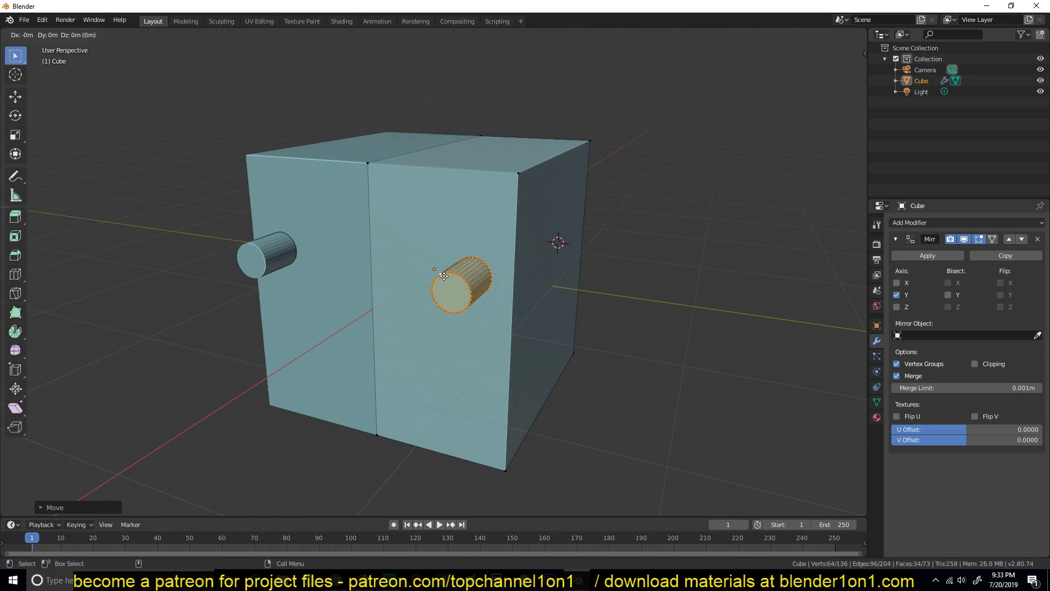
pyautogui.click(434, 341)
pyautogui.moveTo(435, 340); pyautogui.dragTo(466, 308, button='middle')
pyautogui.press('g')
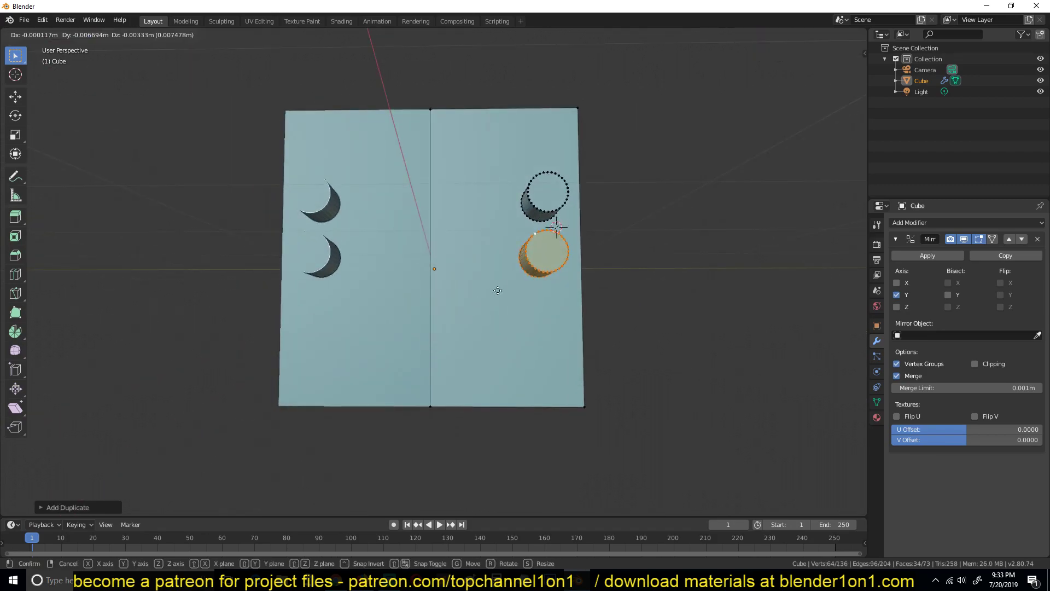
pyautogui.click(472, 315)
pyautogui.hotkey('shift', 'd')
pyautogui.click(386, 364)
pyautogui.press('Tab')
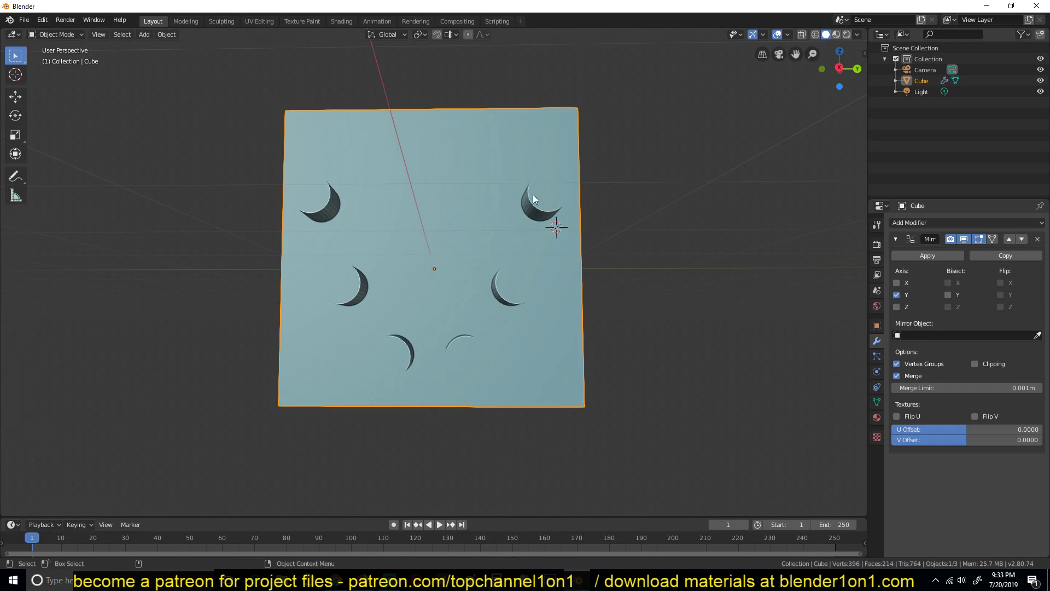
# - Examine the mirrored cylinders on the cube from front, right and perspective views
pyautogui.moveTo(486, 345); pyautogui.dragTo(375, 329, button='middle')
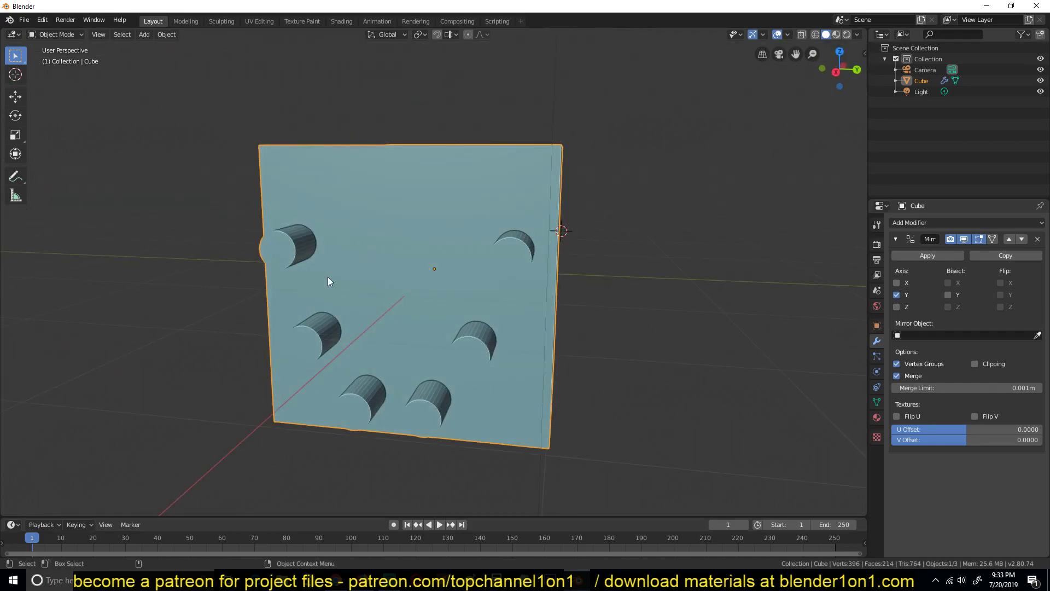
pyautogui.moveTo(328, 277); pyautogui.dragTo(399, 260, button='middle')
pyautogui.press('KP_1')
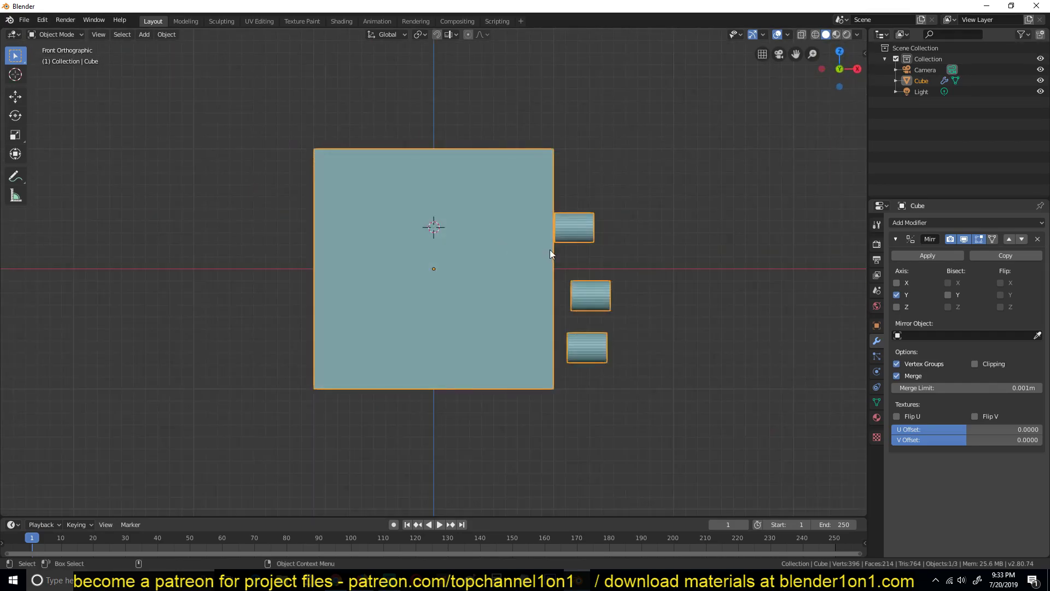
pyautogui.scroll(2, 553, 246)
pyautogui.press('KP_3')
pyautogui.scroll(4, 564, 251)
pyautogui.scroll(-4, 564, 256)
pyautogui.moveTo(564, 261); pyautogui.dragTo(576, 165, button='middle')
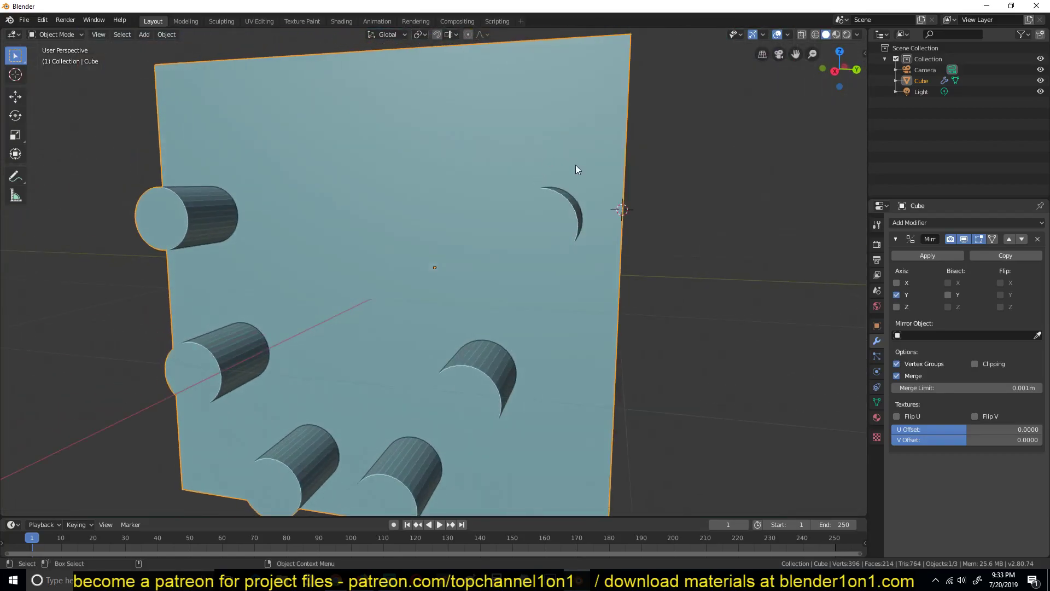
pyautogui.moveTo(500, 153); pyautogui.dragTo(487, 266, button='middle')
# - Show the scene as wireframe in right view, deselect everything and place the 3D cursor above and beyond the cube's +Y side
pyautogui.press('KP_3')
pyautogui.press('z')
pyautogui.click(377, 262)
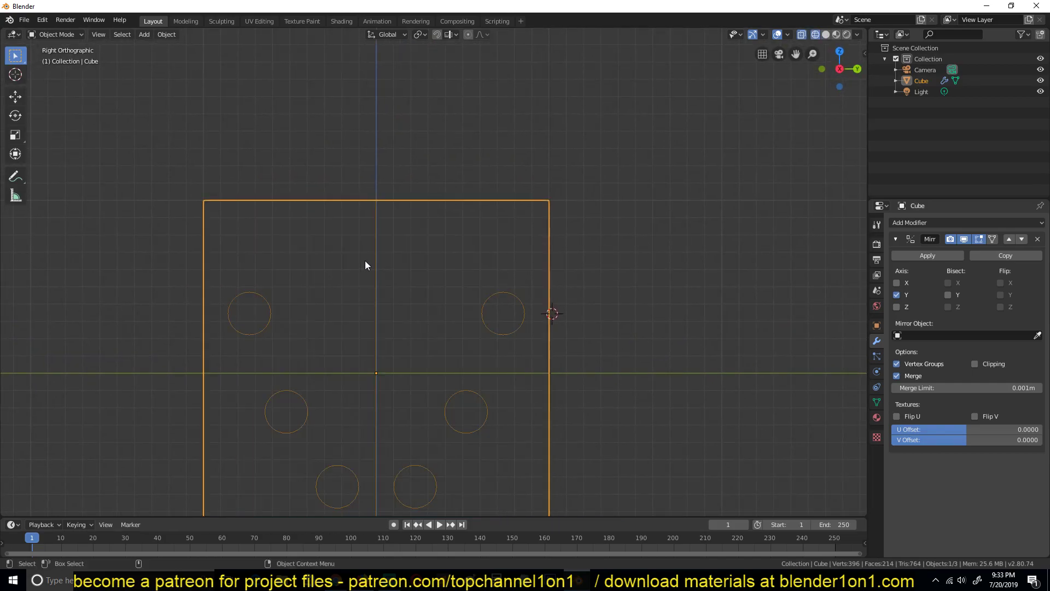
pyautogui.keyDown('shift'); pyautogui.moveTo(423, 280); pyautogui.dragTo(425, 234, button='middle'); pyautogui.keyUp('shift')
pyautogui.hotkey('alt', 'a')
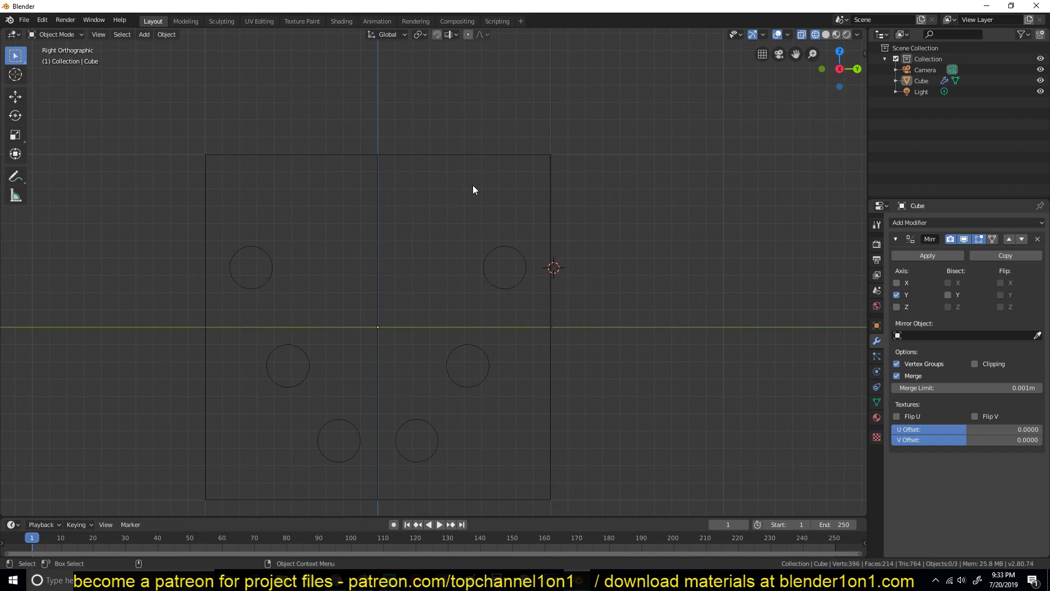
pyautogui.keyDown('shift'); pyautogui.moveTo(473, 188); pyautogui.dragTo(339, 228, button='middle'); pyautogui.keyUp('shift')
pyautogui.rightClick(607, 129)
pyautogui.click(637, 130)
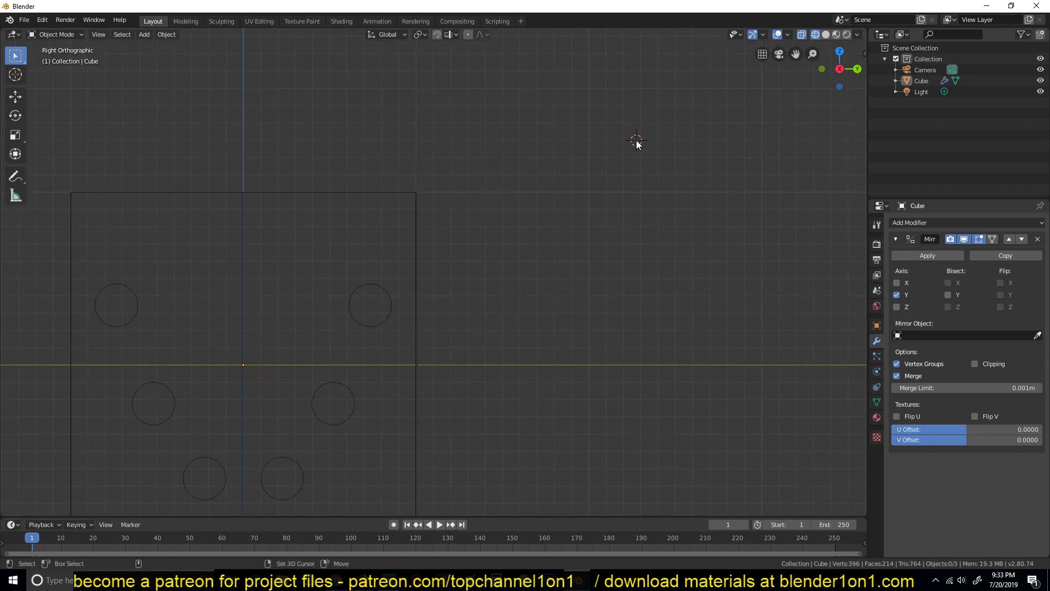
# - Add a new cube at the 3D cursor, scale it down and stretch it into a longer block
pyautogui.hotkey('shift', 'a')
pyautogui.moveTo(635, 143)
pyautogui.click(683, 150)
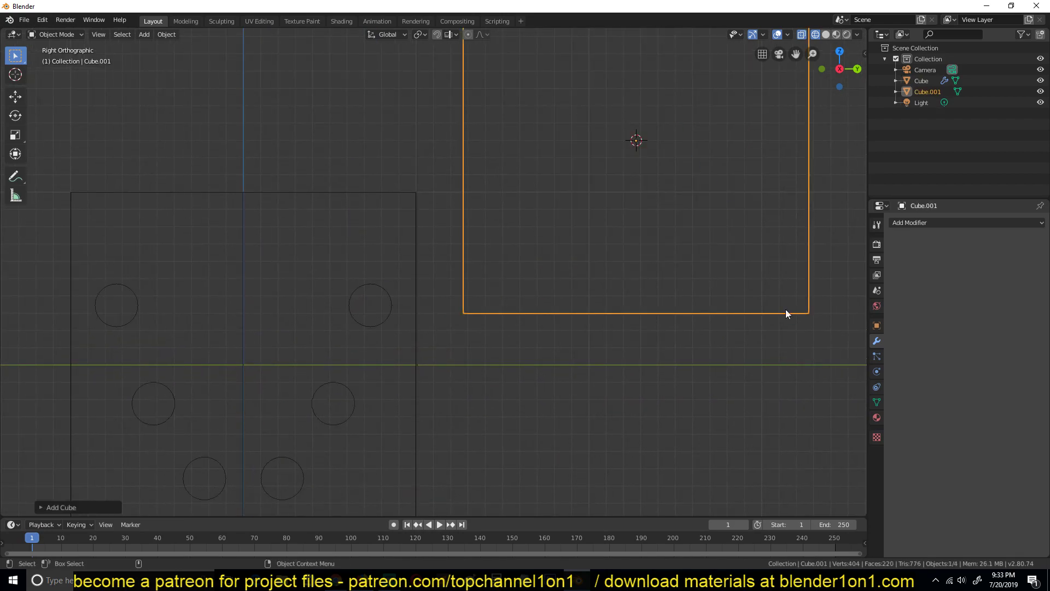
pyautogui.press('s')
pyautogui.press('x')
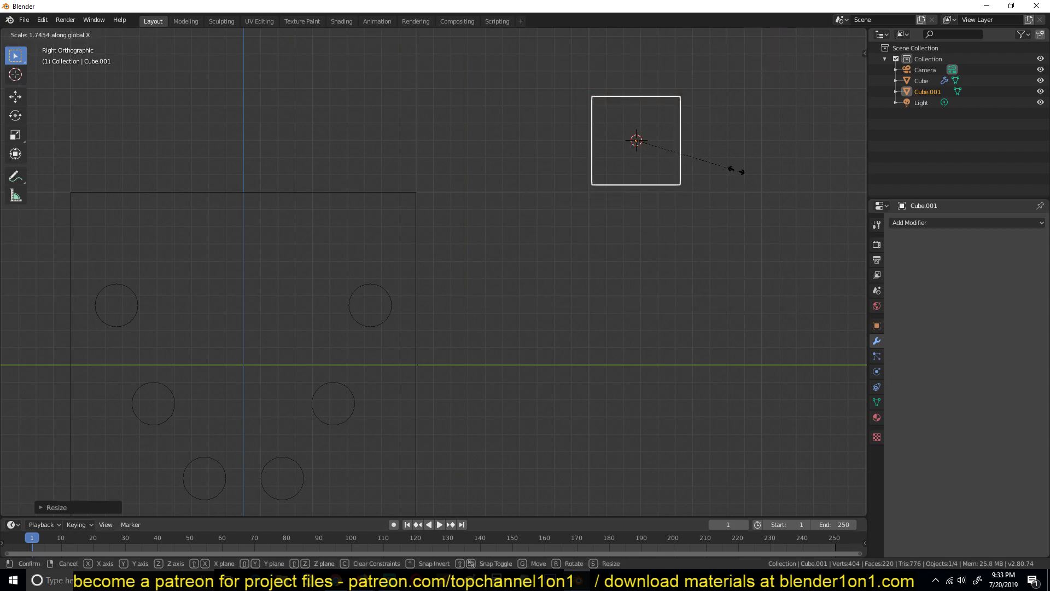
pyautogui.click(743, 170)
# - Switch the viewport back to solid shading and rescale the new block along the Y axis
pyautogui.press('z')
pyautogui.moveTo(851, 166); pyautogui.dragTo(753, 211, button='middle')
pyautogui.scroll(-3, 754, 212)
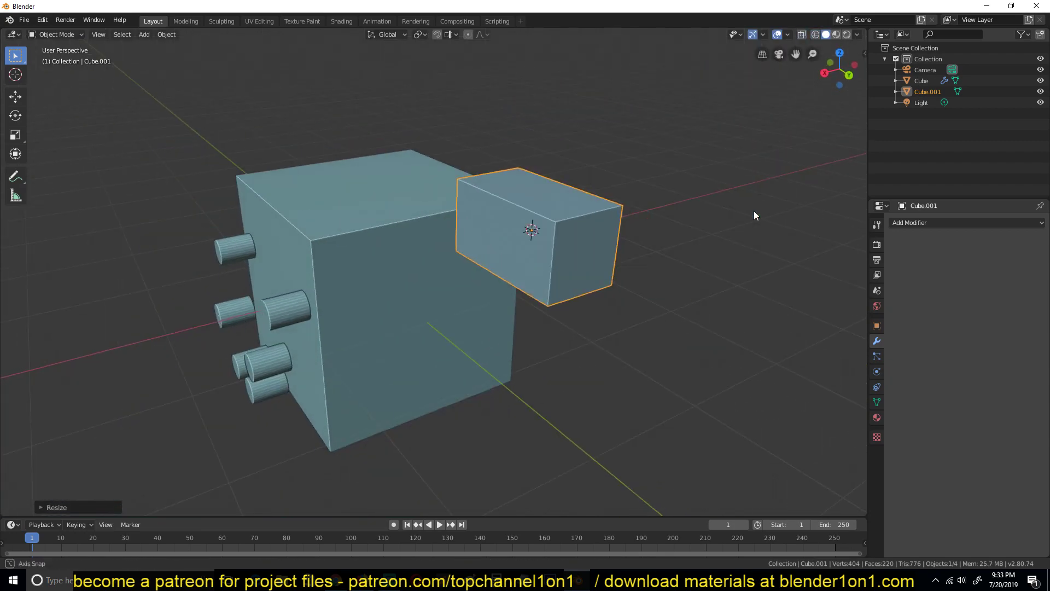
pyautogui.press('s')
pyautogui.press('y')
pyautogui.click(681, 215)
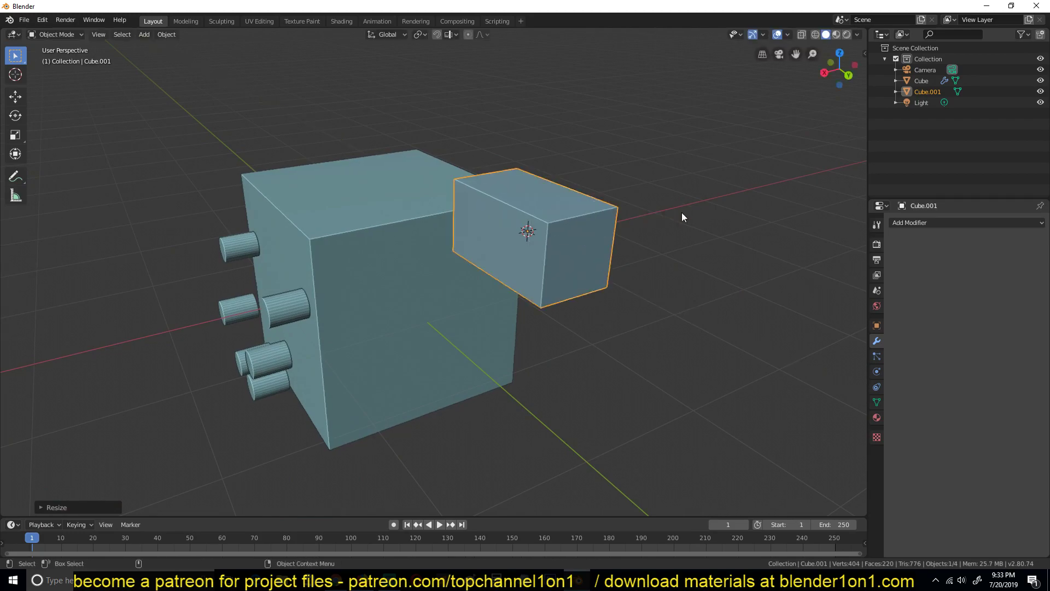
pyautogui.scroll(5, 601, 202)
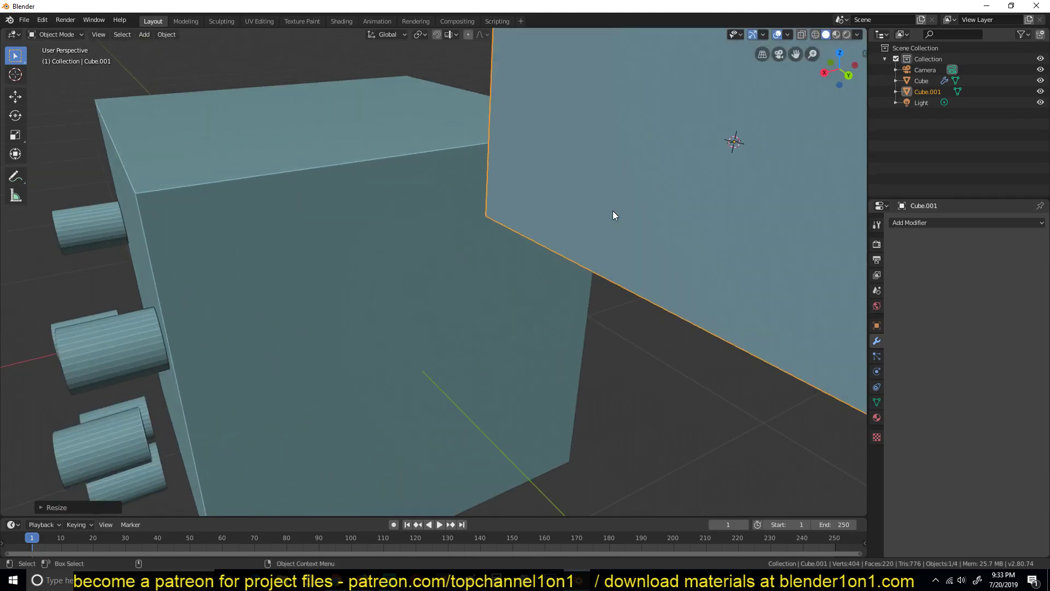
pyautogui.scroll(-5, 613, 214)
# - Add a loop cut around the middle of the new block's length in Edit Mode
pyautogui.click(930, 223)
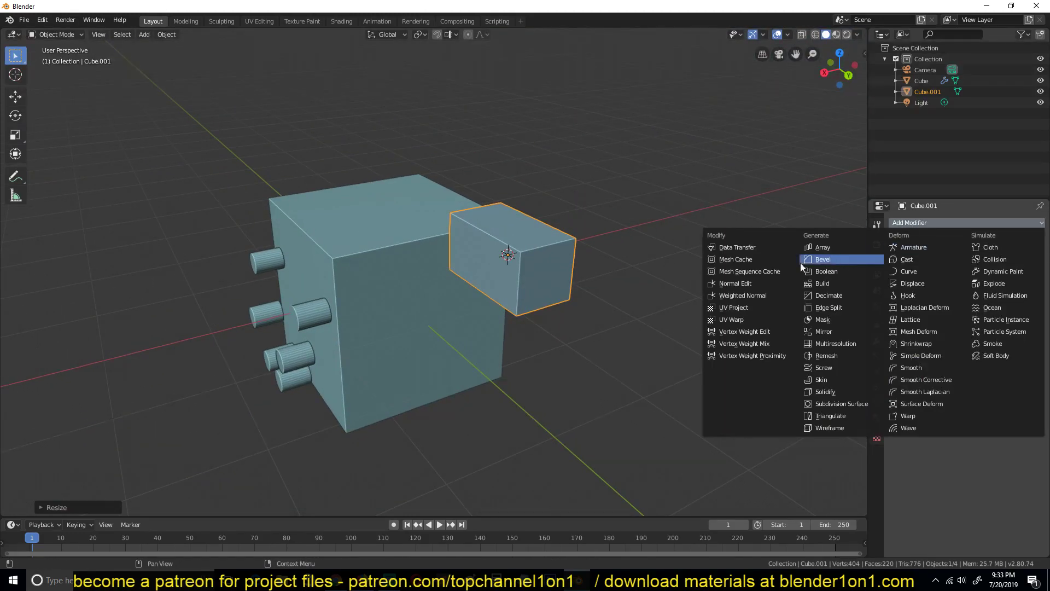
pyautogui.press('Tab')
pyautogui.hotkey('ctrl', 'r')
pyautogui.click(483, 237)
pyautogui.moveTo(499, 241); pyautogui.dragTo(558, 242, button='middle')
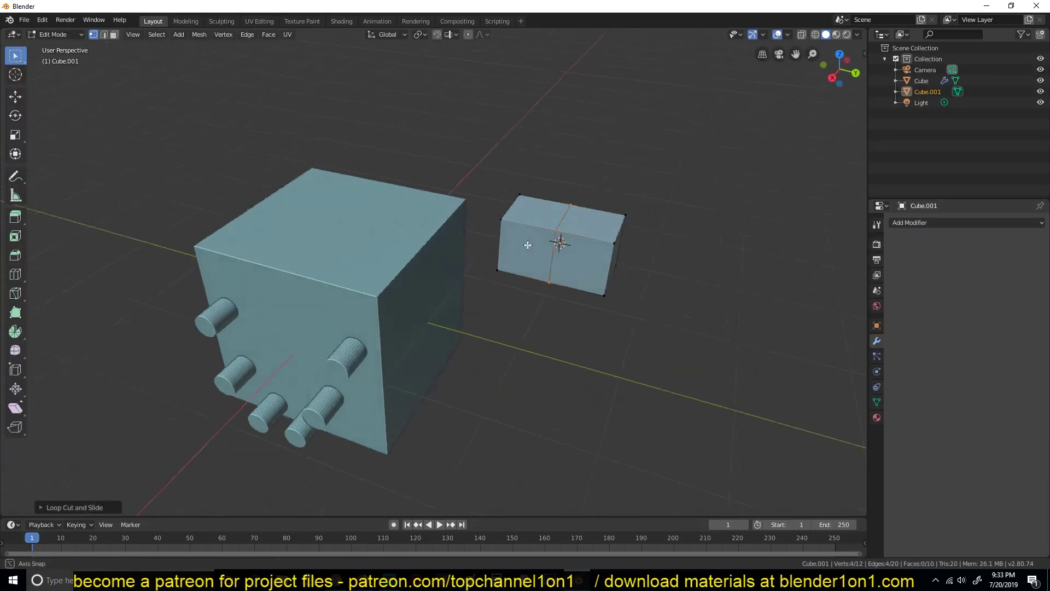
pyautogui.scroll(3, 607, 255)
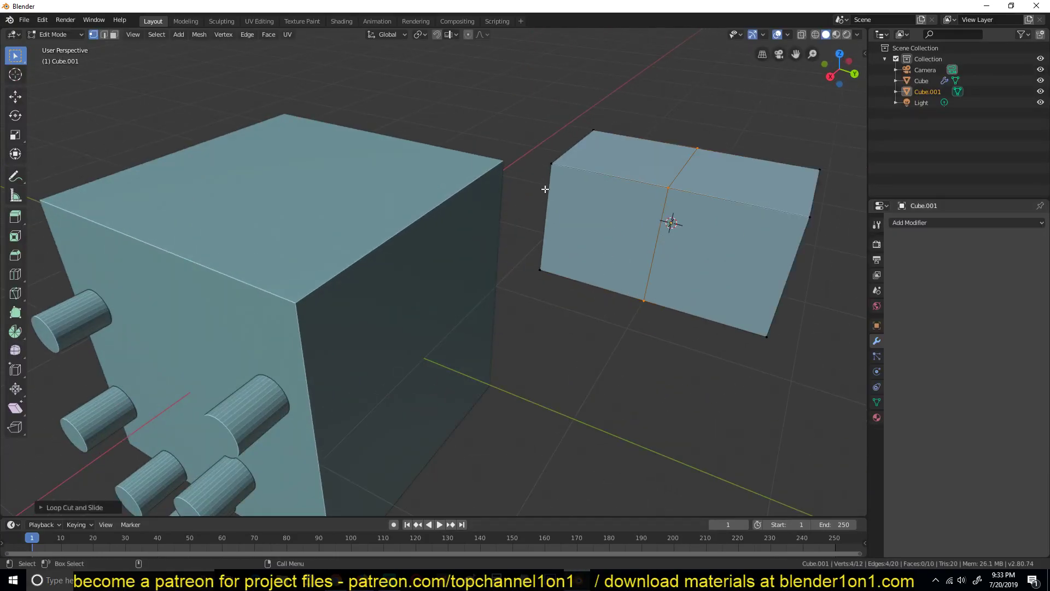
# - Delete the end vertices on the block's -Y side so only half of it remains, and return to Object Mode
pyautogui.moveTo(543, 189); pyautogui.dragTo(600, 197, button='middle')
pyautogui.keyDown('alt'); pyautogui.click(587, 167); pyautogui.keyUp('alt')
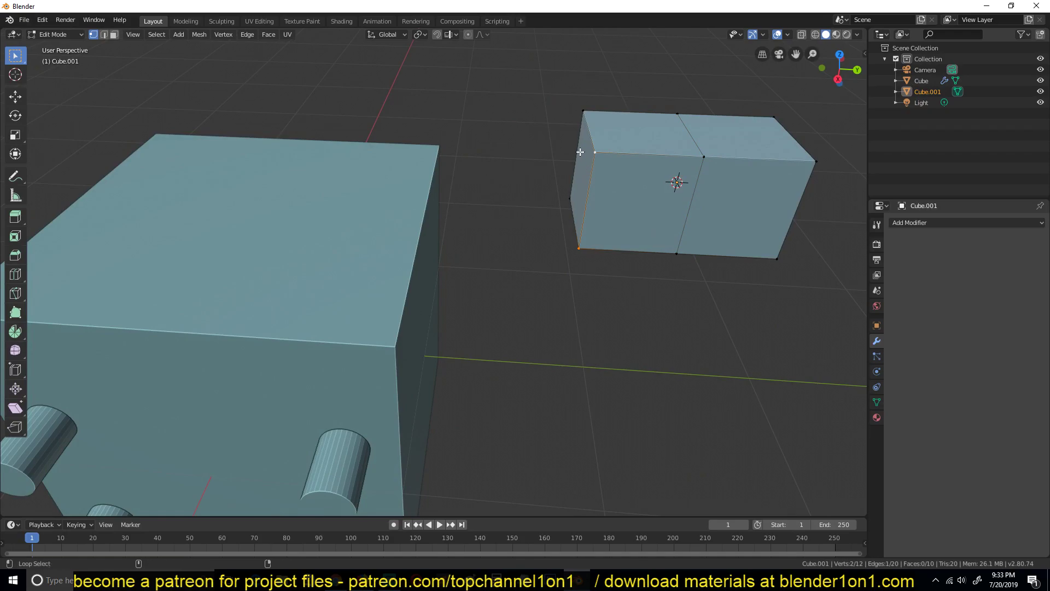
pyautogui.keyDown('alt'); pyautogui.click(587, 168); pyautogui.keyUp('alt')
pyautogui.press('x')
pyautogui.click(645, 187)
pyautogui.press('Tab')
# - Add a Mirror modifier to the half block and mirror it across Y only, with X off
pyautogui.click(922, 222)
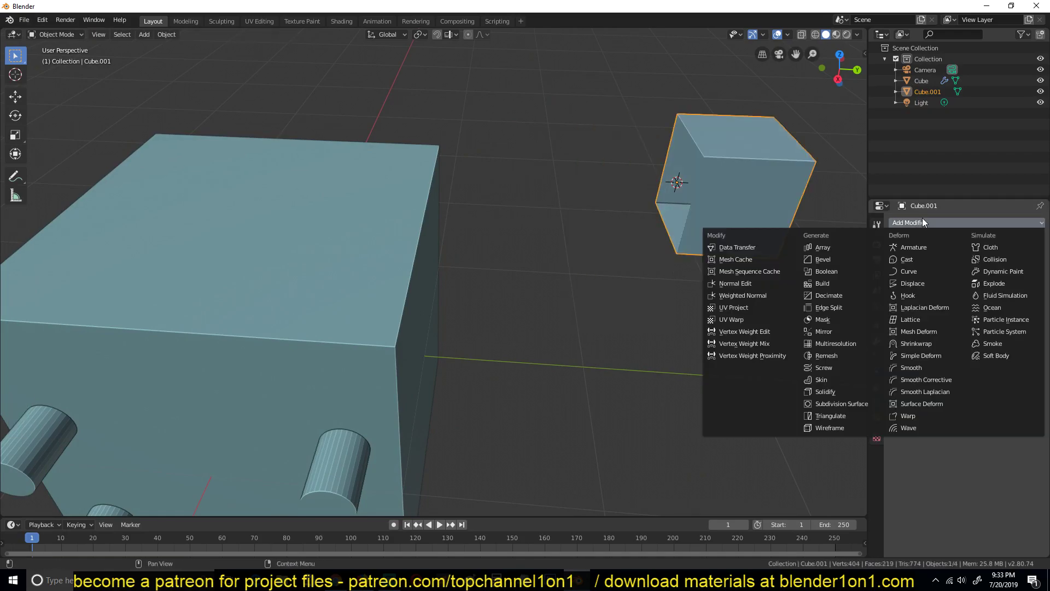
pyautogui.click(838, 331)
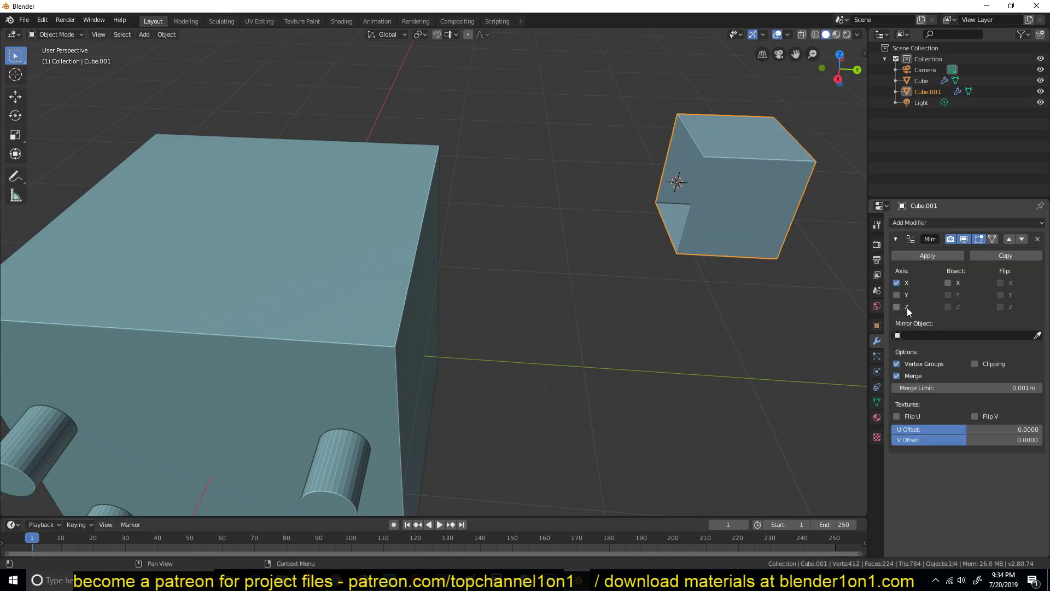
pyautogui.click(897, 295)
pyautogui.click(896, 283)
# - Inset the half block's +X side face in Edit Mode, extrude the inset face outward and return to Object Mode
pyautogui.press('Tab')
pyautogui.press('3')
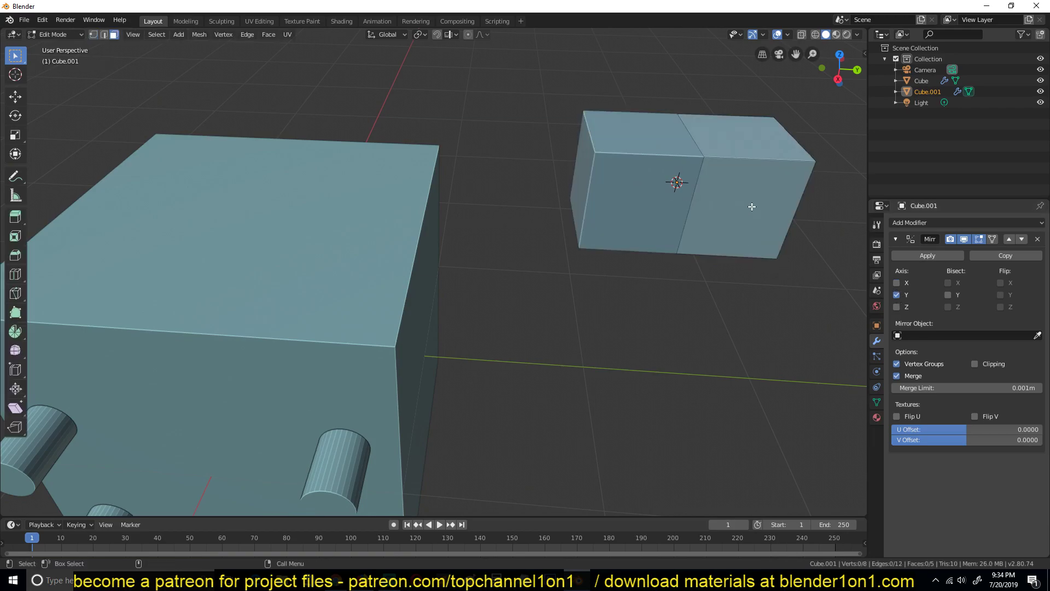
pyautogui.click(774, 185)
pyautogui.press('i')
pyautogui.click(784, 171)
pyautogui.press('e')
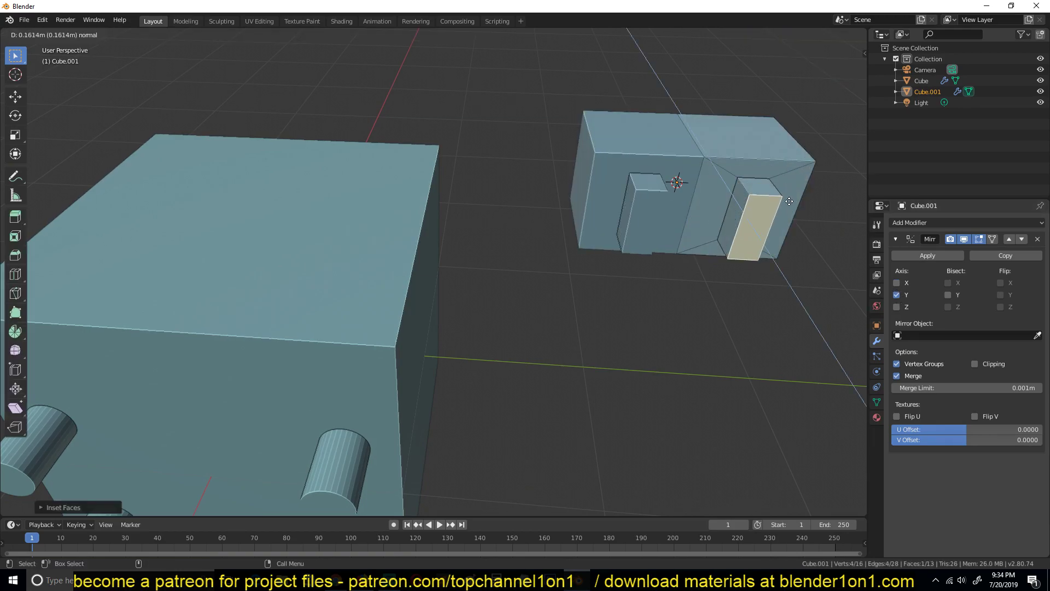
pyautogui.click(697, 257)
pyautogui.press('Tab')
pyautogui.moveTo(697, 257); pyautogui.dragTo(667, 231, button='middle')
pyautogui.scroll(-3, 680, 211)
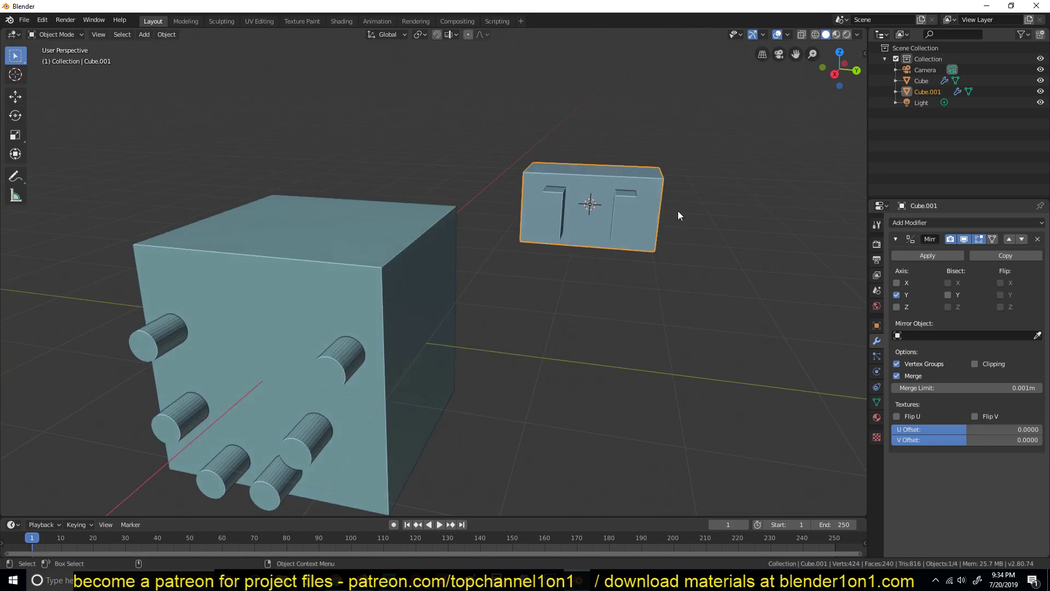
# - Join the small block into the large cube so it uses the cube's Mirror modifier
pyautogui.moveTo(384, 312); pyautogui.dragTo(468, 271, button='middle')
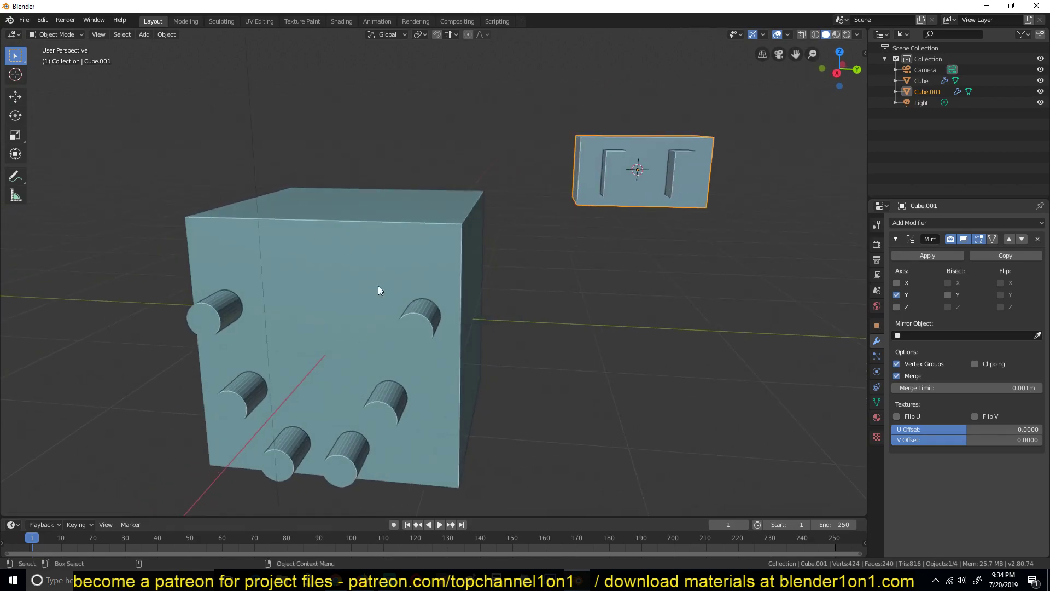
pyautogui.press('KP_3')
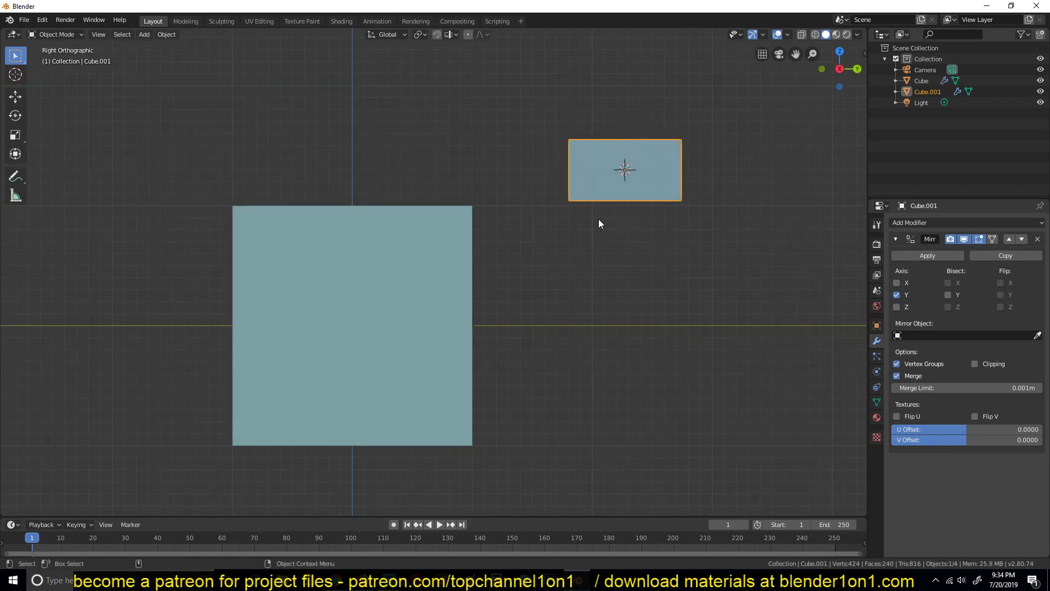
pyautogui.keyDown('shift'); pyautogui.click(376, 255); pyautogui.keyUp('shift')
pyautogui.hotkey('ctrl', 'j')
pyautogui.keyDown('shift'); pyautogui.moveTo(174, 181); pyautogui.dragTo(368, 192, button='middle'); pyautogui.keyUp('shift')
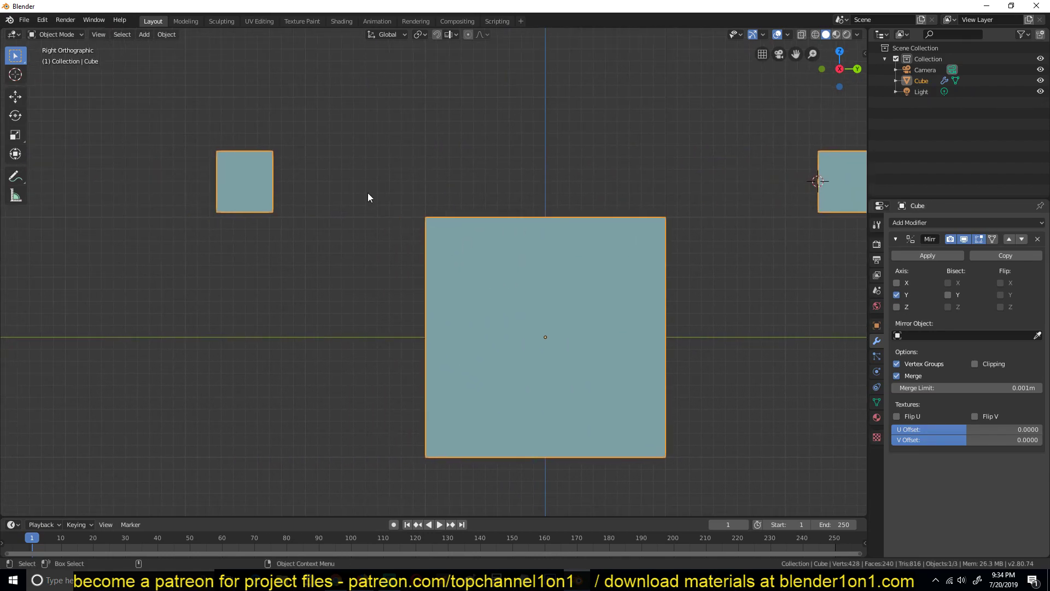
pyautogui.scroll(-1, 367, 193)
pyautogui.moveTo(352, 234); pyautogui.dragTo(331, 266, button='middle')
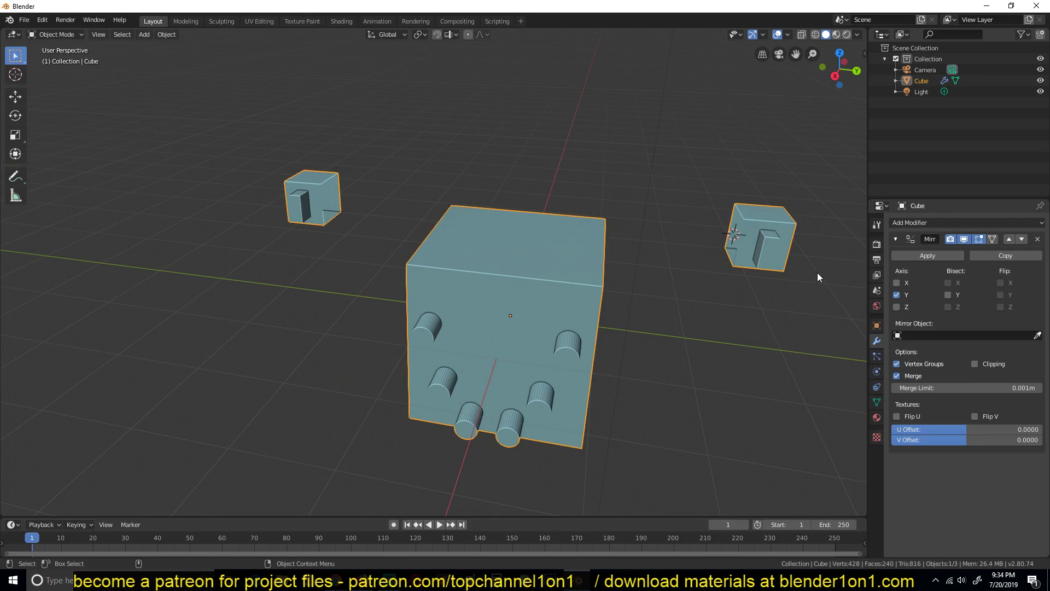
# - Select the small block's linked geometry in Edit Mode and move it in right view onto the large cube's upper +Y corner
pyautogui.press('KP_1')
pyautogui.press('KP_3')
pyautogui.keyDown('shift'); pyautogui.moveTo(712, 260); pyautogui.dragTo(625, 333, button='middle'); pyautogui.keyUp('shift')
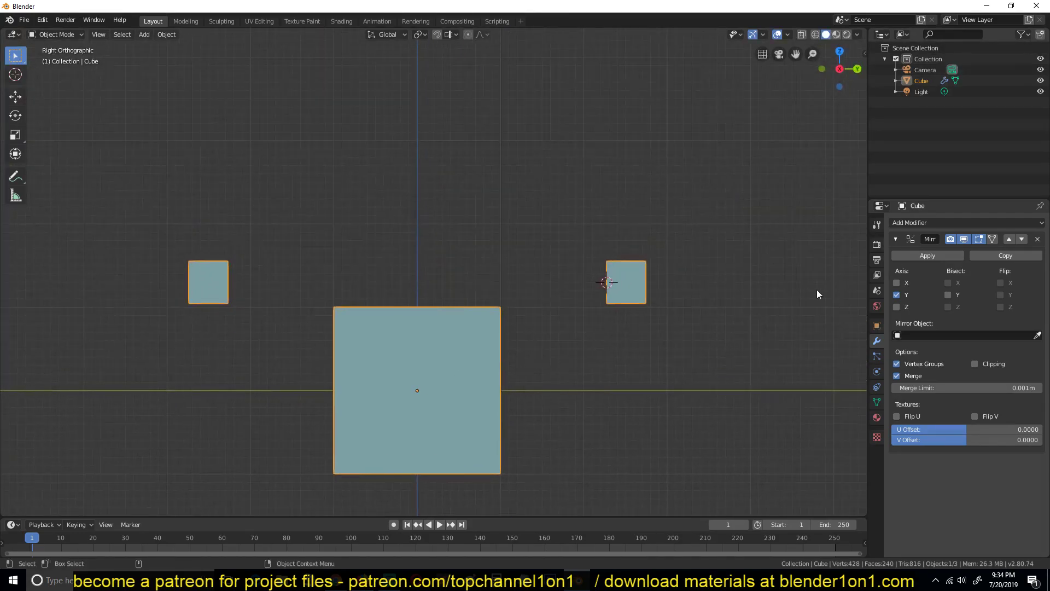
pyautogui.scroll(2, 634, 281)
pyautogui.press('Tab')
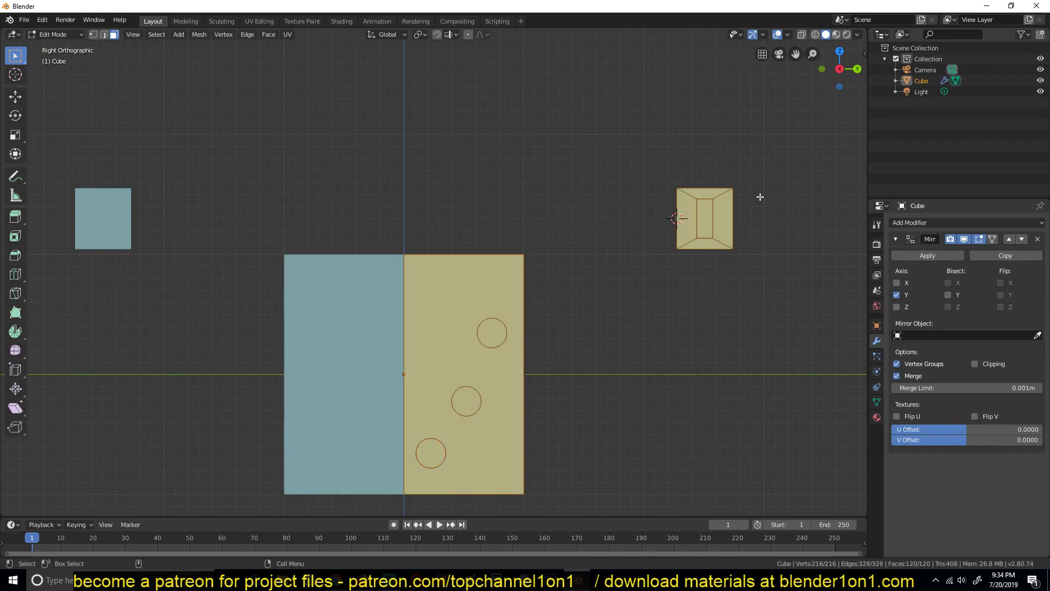
pyautogui.click(713, 198)
pyautogui.hotkey('ctrl', 'l')
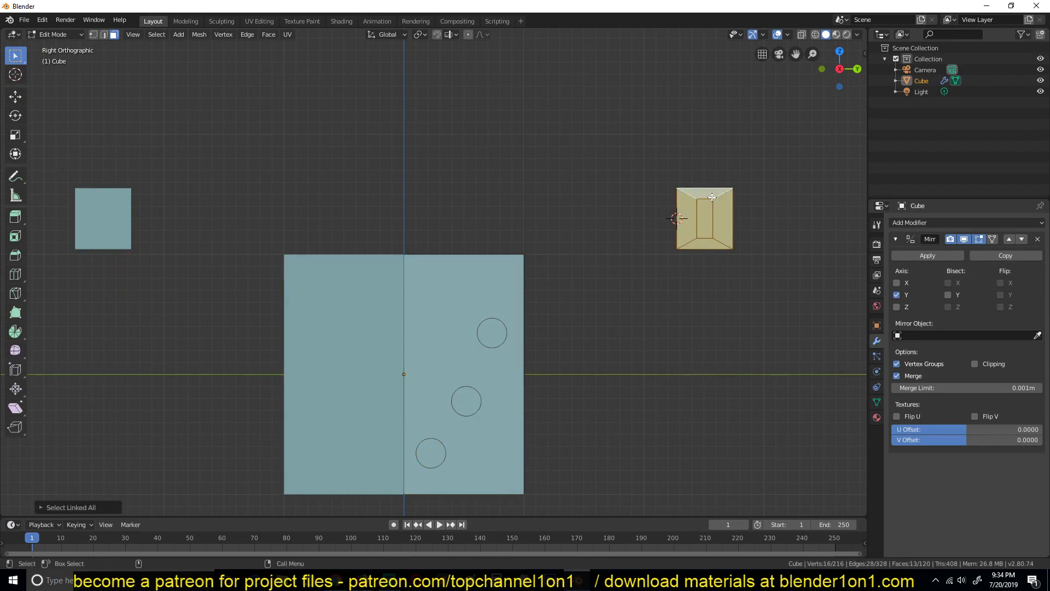
pyautogui.press('g')
pyautogui.click(481, 270)
# - Move the small block along global X to the cube's front face and rescale it
pyautogui.moveTo(482, 272); pyautogui.dragTo(436, 328, button='middle')
pyautogui.press('g')
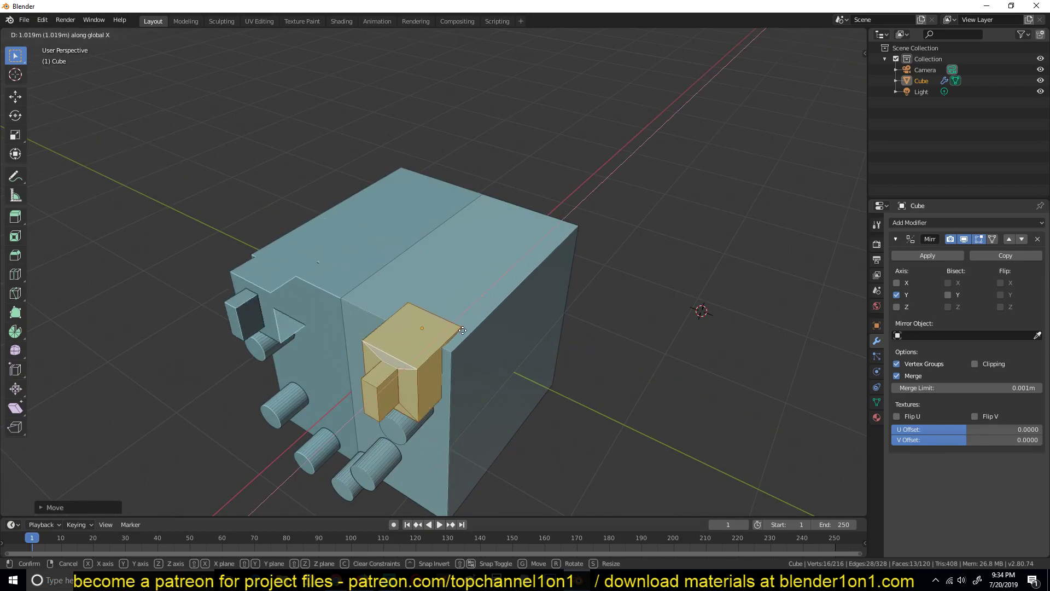
pyautogui.click(581, 201)
pyautogui.press('s')
pyautogui.click(534, 234)
pyautogui.moveTo(535, 233); pyautogui.dragTo(614, 199, button='middle')
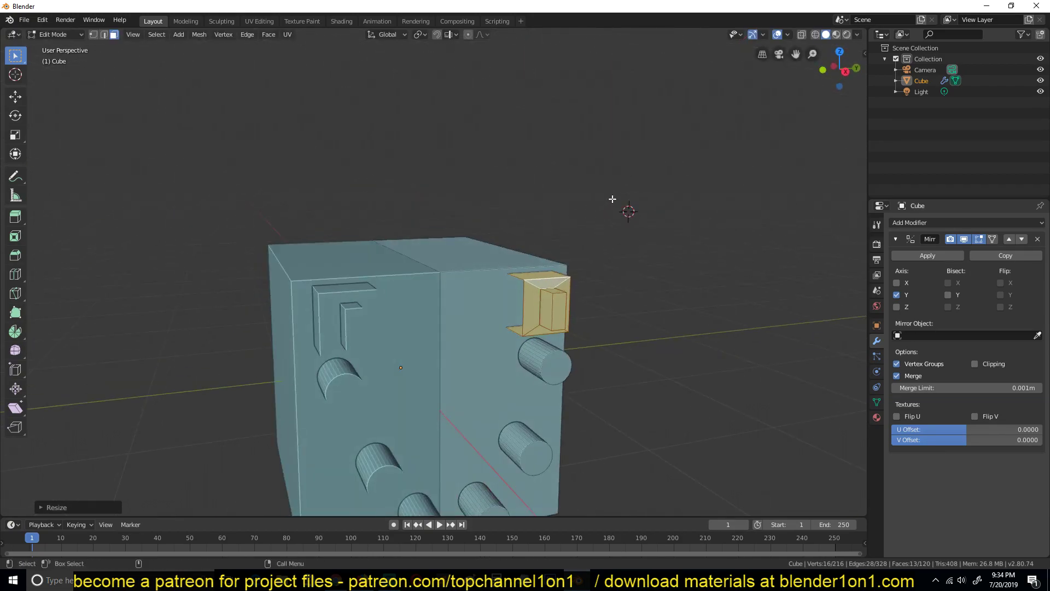
# - Show the mesh as wireframe in right view, framed on the small block
pyautogui.press('KP_3')
pyautogui.scroll(8, 600, 218)
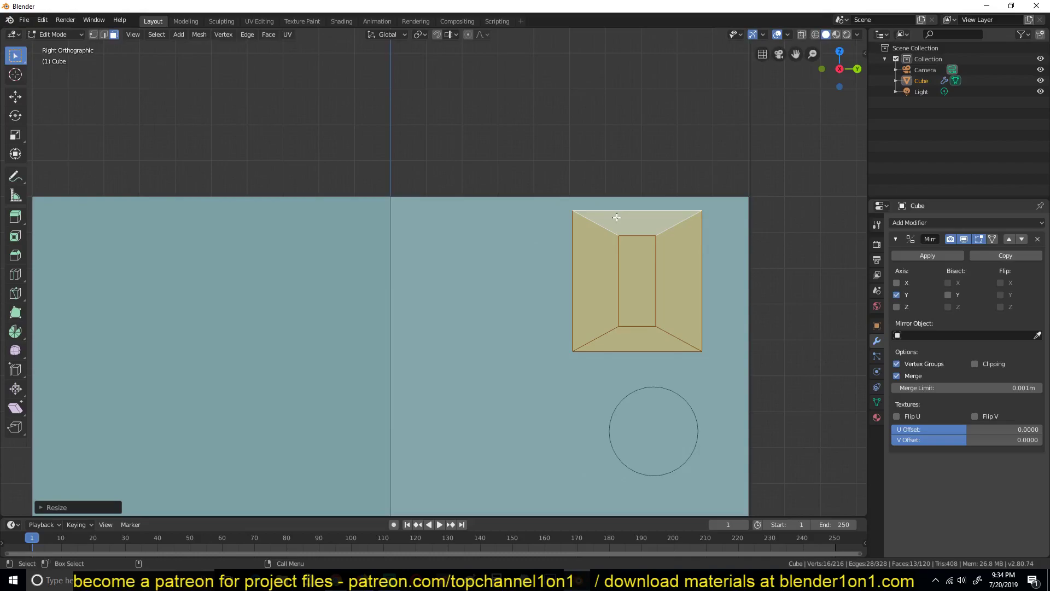
pyautogui.keyDown('shift'); pyautogui.moveTo(684, 219); pyautogui.dragTo(626, 202, button='middle'); pyautogui.keyUp('shift')
pyautogui.press('z')
pyautogui.click(341, 207)
pyautogui.scroll(-3, 565, 239)
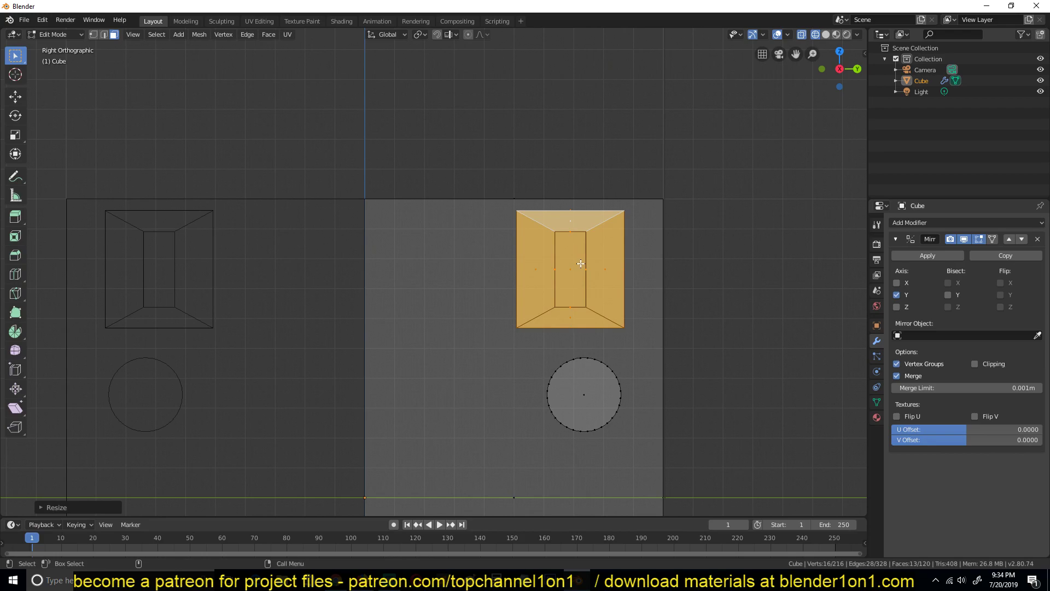
pyautogui.scroll(4, 560, 263)
pyautogui.moveTo(560, 263); pyautogui.dragTo(564, 266, button='middle')
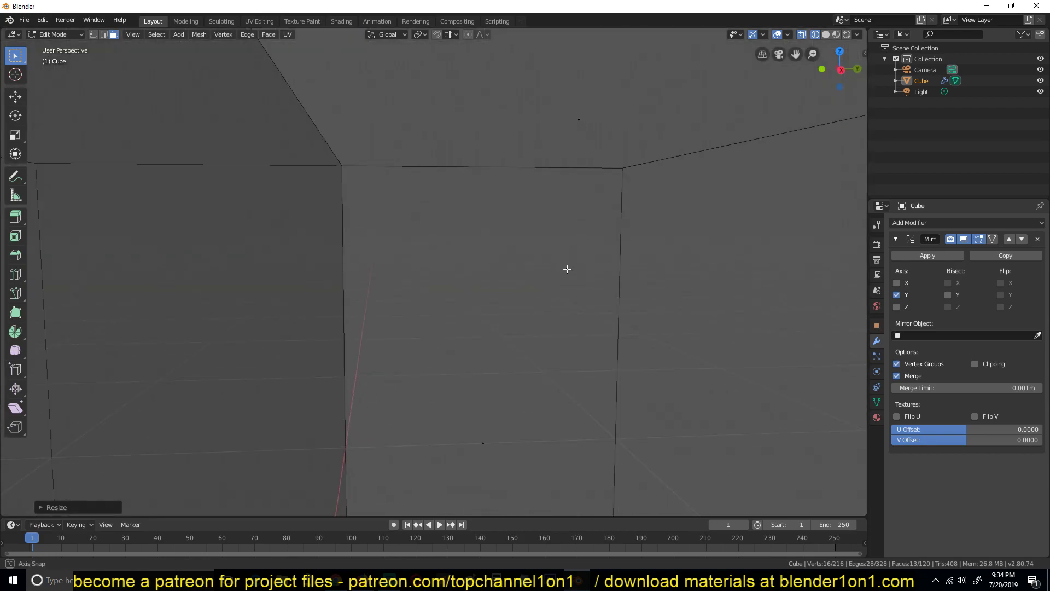
pyautogui.scroll(-5, 564, 267)
pyautogui.press('KP_3')
# - Select only the vertices on the small block's inner side, facing the mirror plane, and snap the 3D cursor to them
pyautogui.press('1')
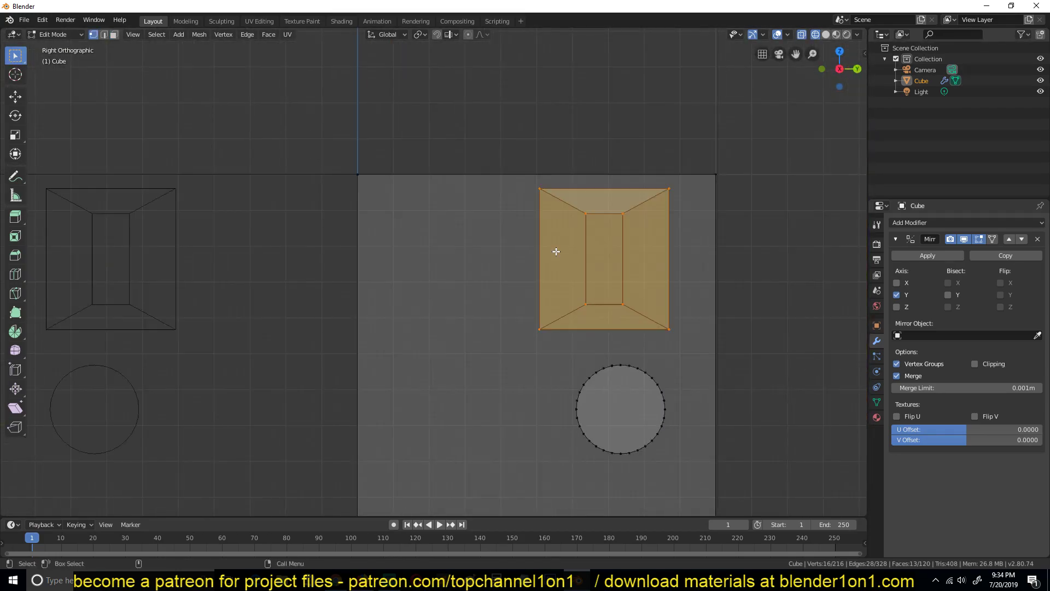
pyautogui.hotkey('alt', 'a')
pyautogui.press('b')
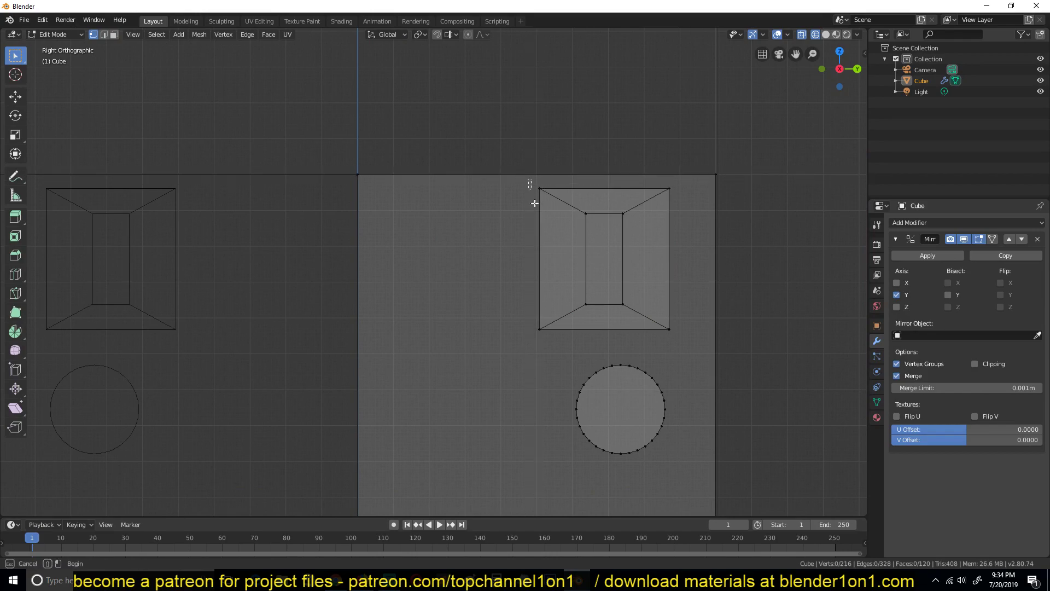
pyautogui.moveTo(529, 180); pyautogui.dragTo(551, 350)
pyautogui.hotkey('shift', 's')
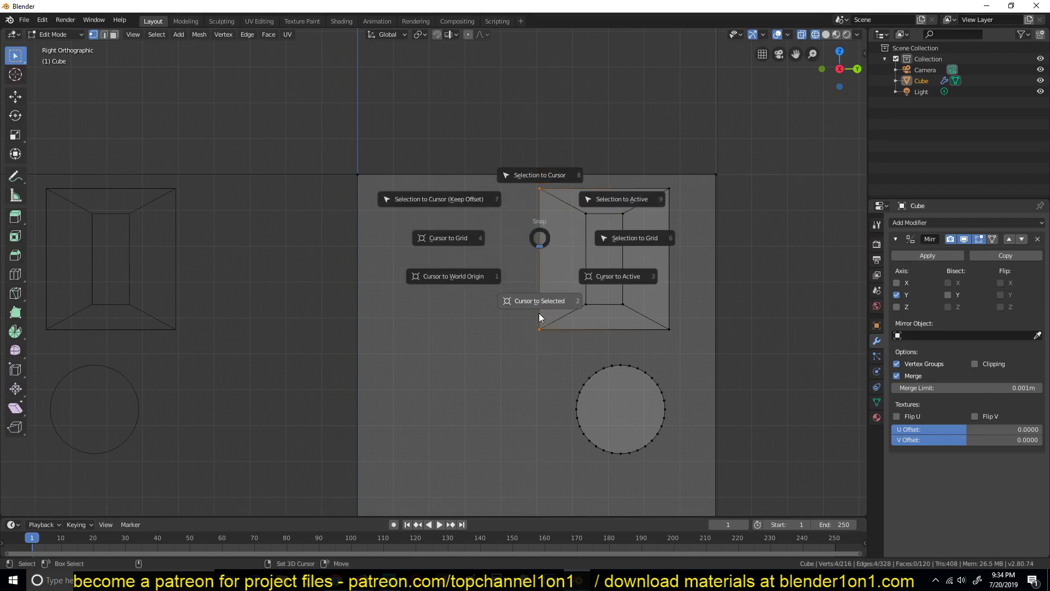
pyautogui.click(539, 308)
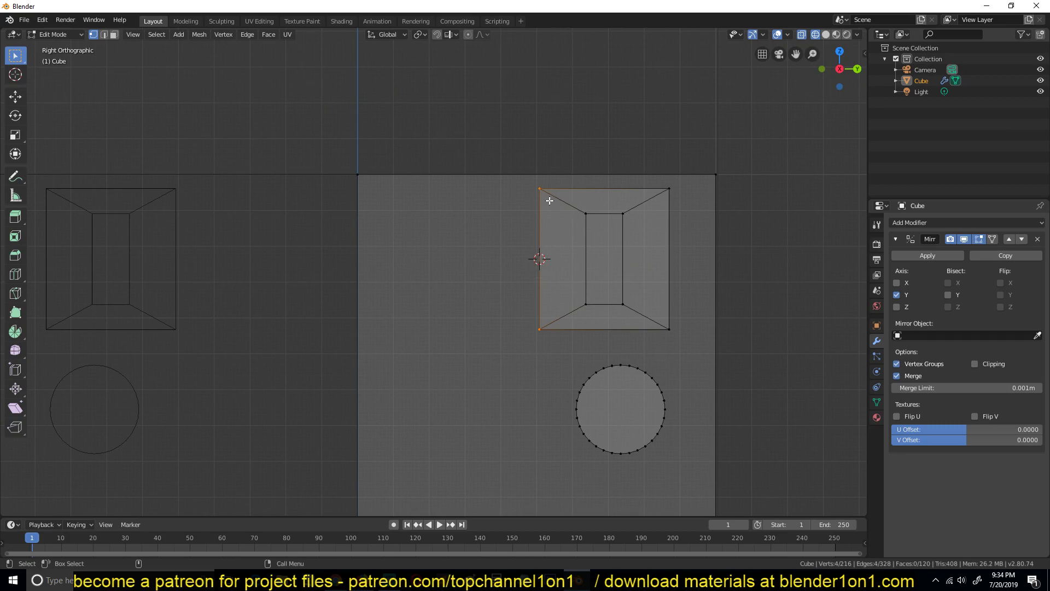
# - Select the whole small block in solid shading, including all its linked geometry, and return to right view
pyautogui.press('b')
pyautogui.moveTo(526, 180); pyautogui.dragTo(679, 342)
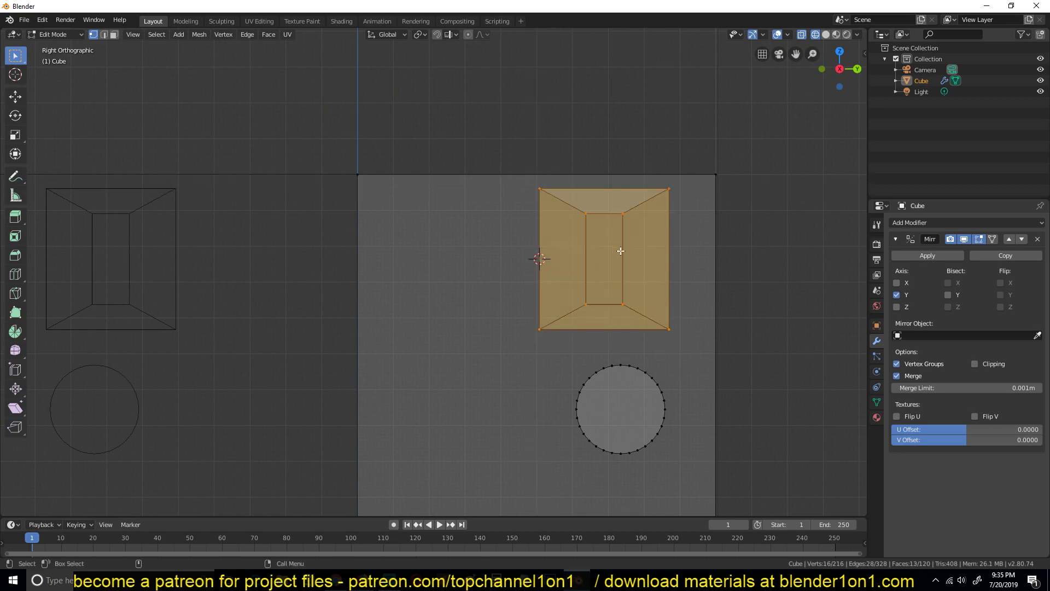
pyautogui.moveTo(621, 251); pyautogui.dragTo(621, 281, button='middle')
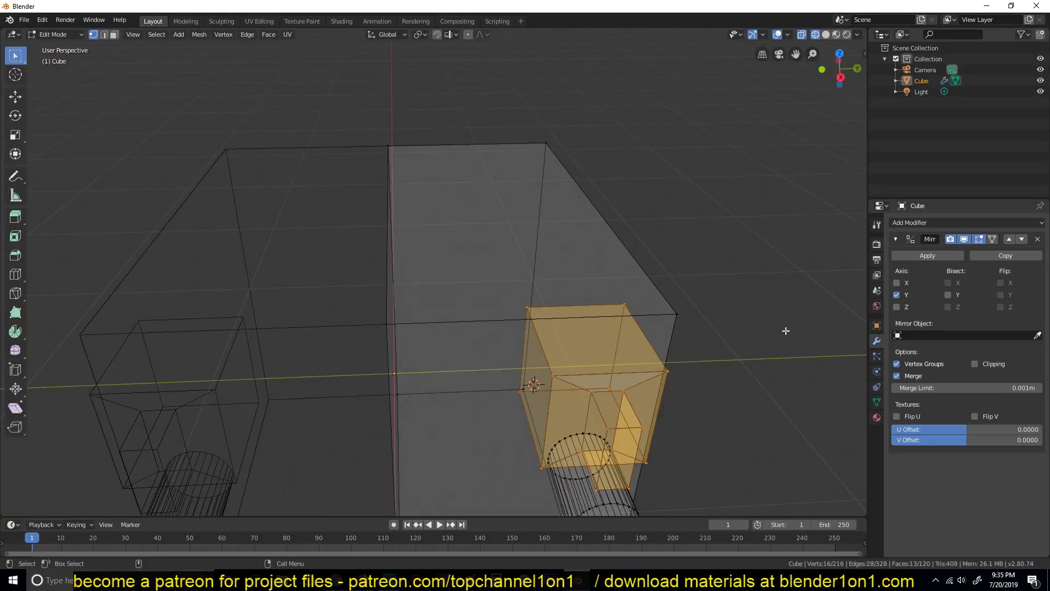
pyautogui.hotkey('shift', 'z')
pyautogui.click(561, 372)
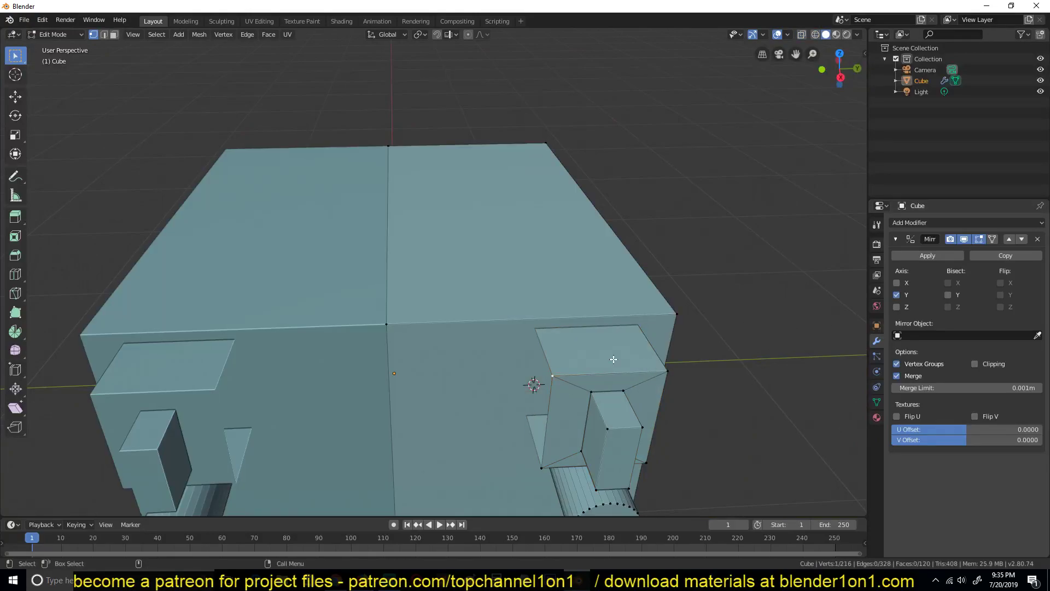
pyautogui.hotkey('ctrl', 'l')
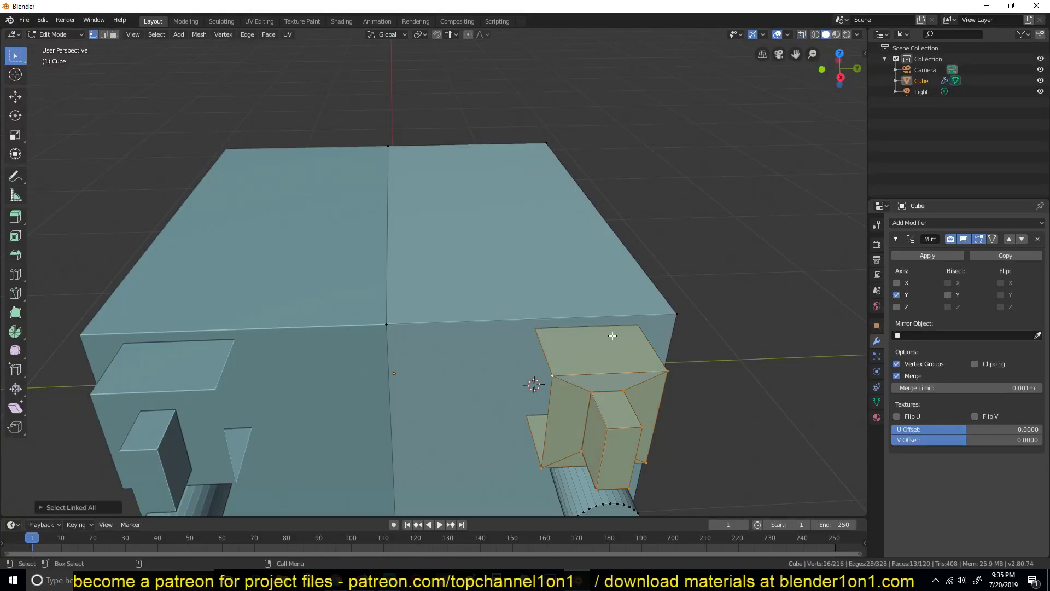
pyautogui.press('KP_3')
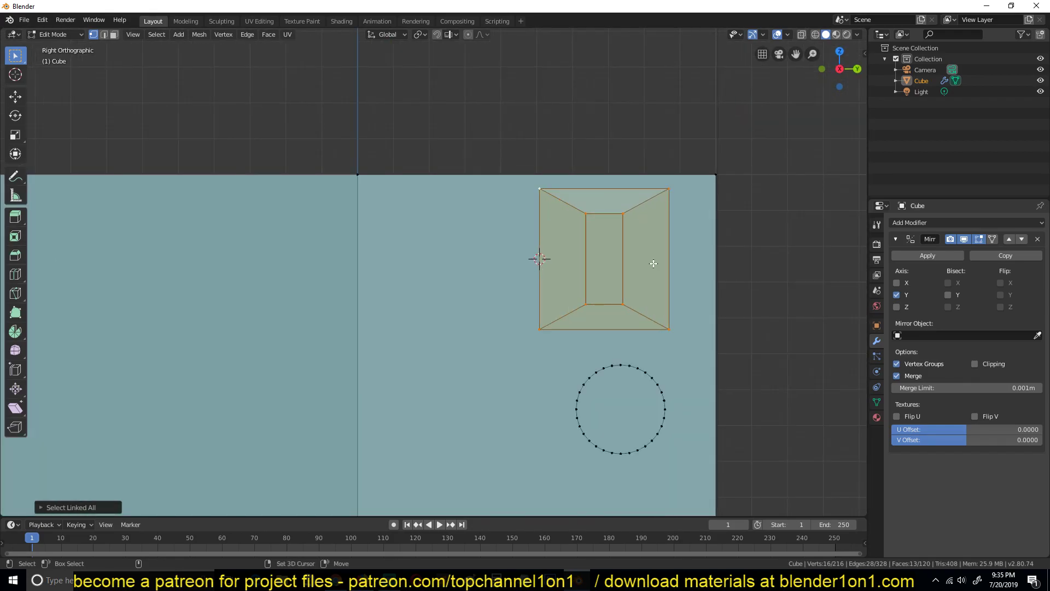
# - Duplicate the small block in place and set the transform pivot point to 3D Cursor
pyautogui.hotkey('shift', 'd')
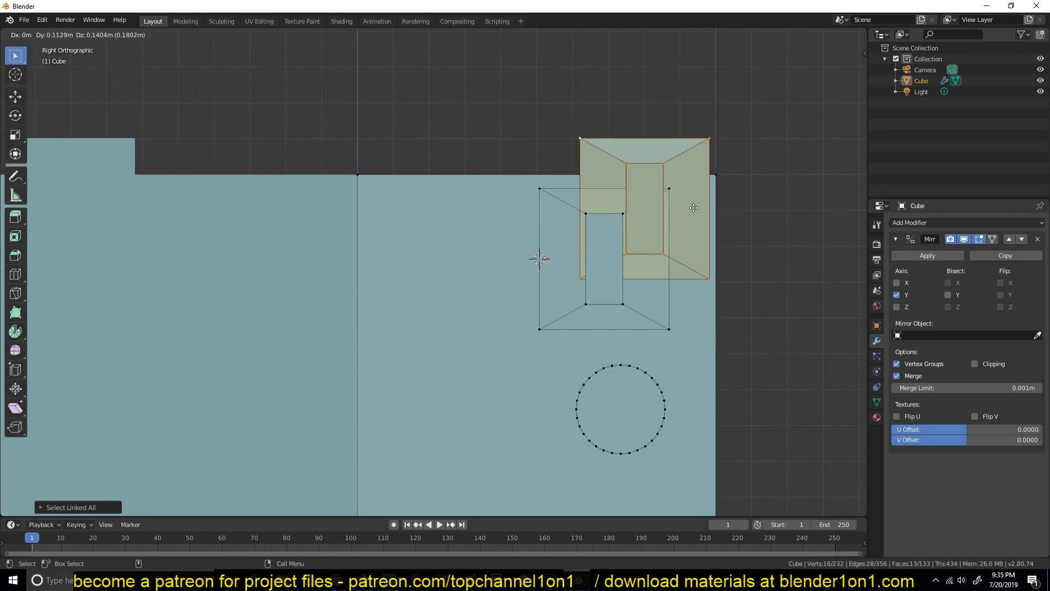
pyautogui.rightClick(694, 190)
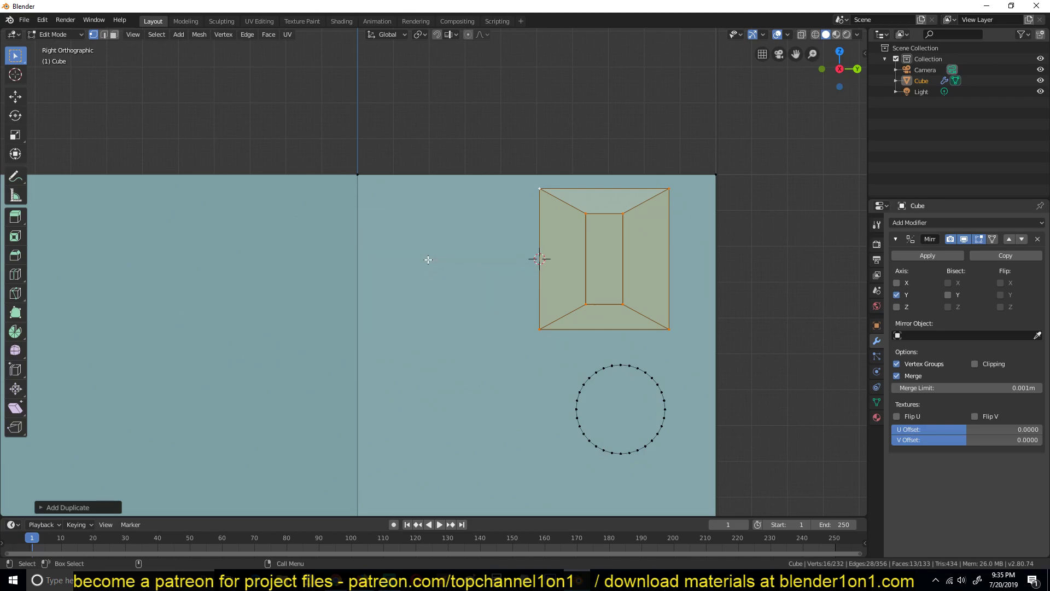
pyautogui.press('.')
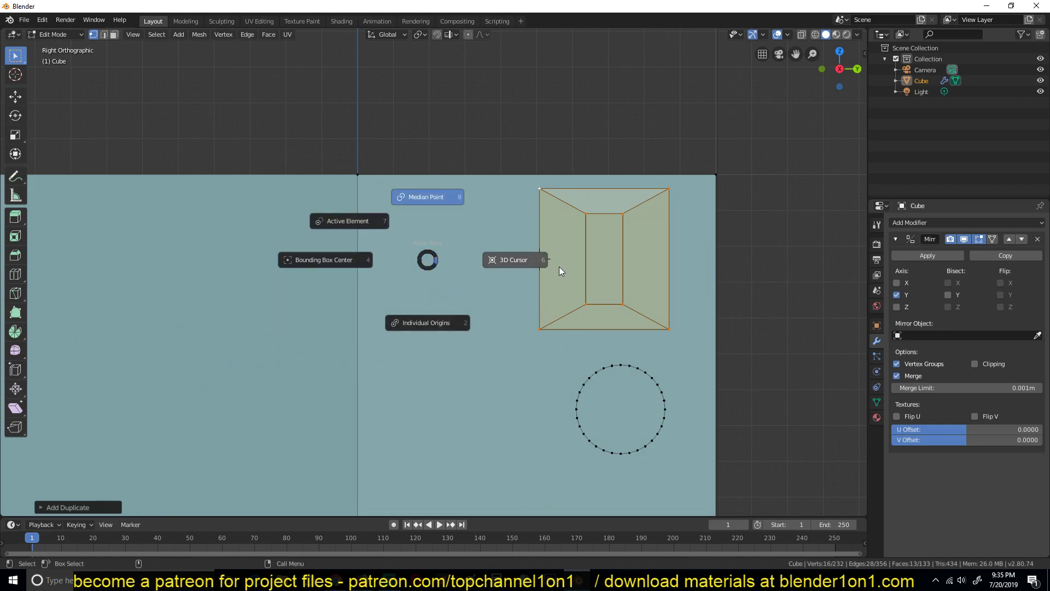
pyautogui.click(514, 262)
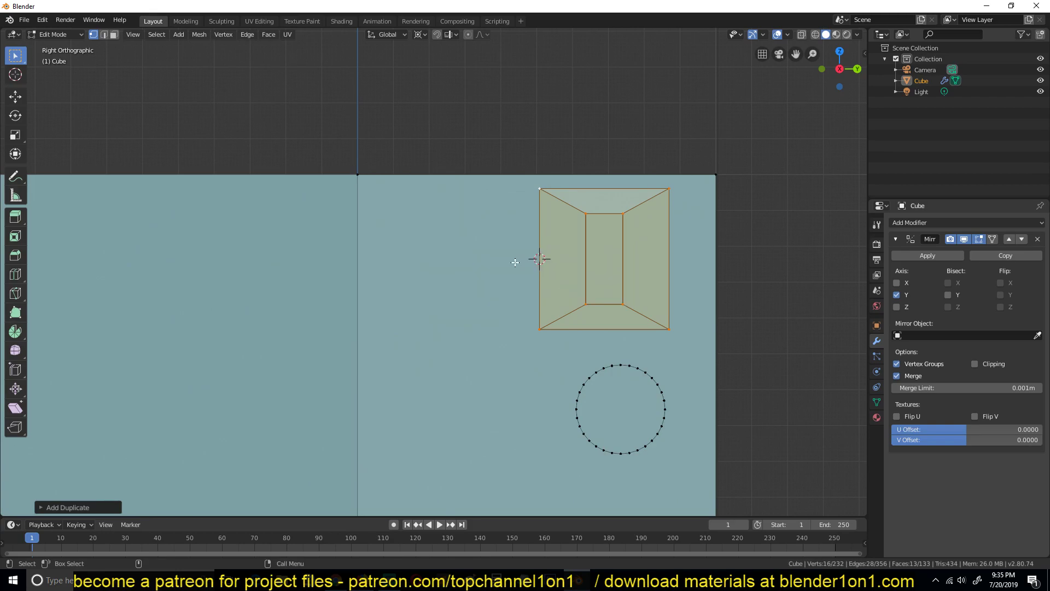
# - Mirror the duplicated block along global Y about the 3D cursor
pyautogui.hotkey('ctrl', 'm')
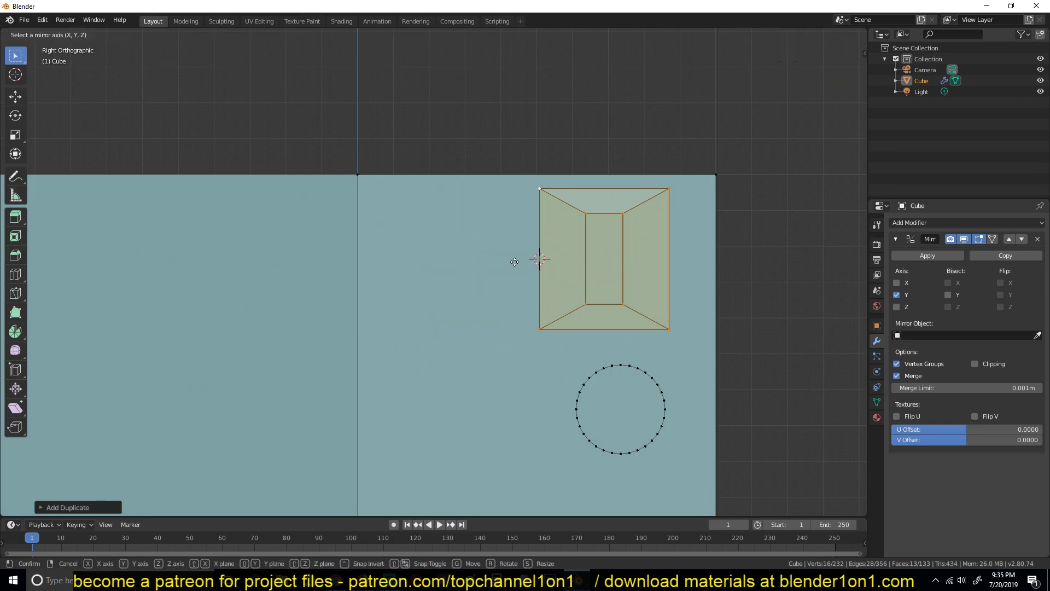
pyautogui.press('x')
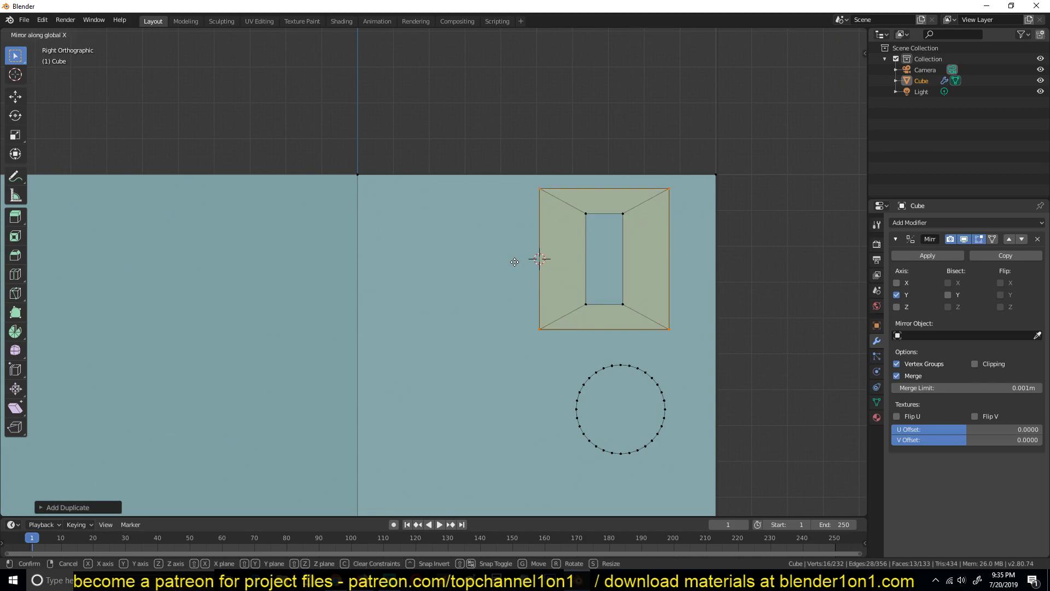
pyautogui.press('y')
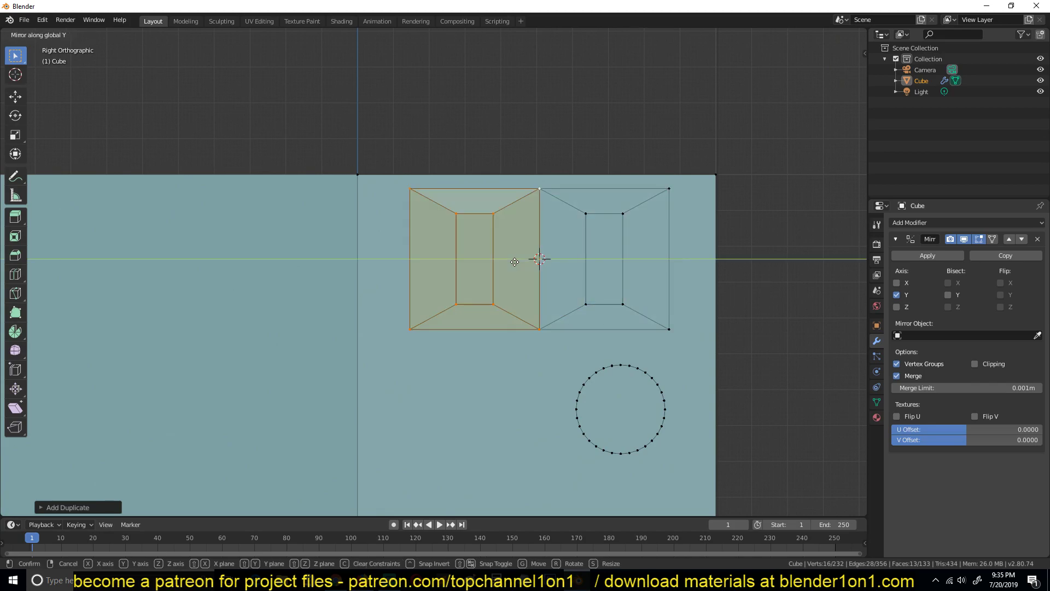
pyautogui.click(515, 262)
pyautogui.moveTo(543, 265); pyautogui.dragTo(542, 206, button='middle')
pyautogui.scroll(-2, 543, 208)
pyautogui.moveTo(569, 257); pyautogui.dragTo(585, 256, button='middle')
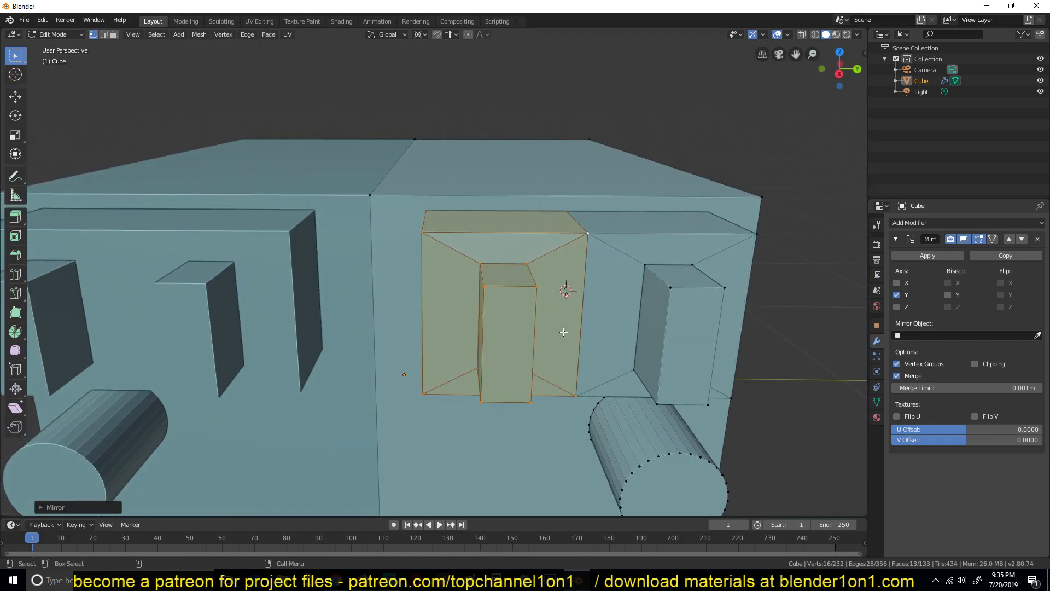
# - Return to Object Mode, collapse the Mirror modifier's settings and add a Bevel modifier to the cube
pyautogui.press('Tab')
pyautogui.moveTo(505, 279); pyautogui.dragTo(561, 266, button='middle')
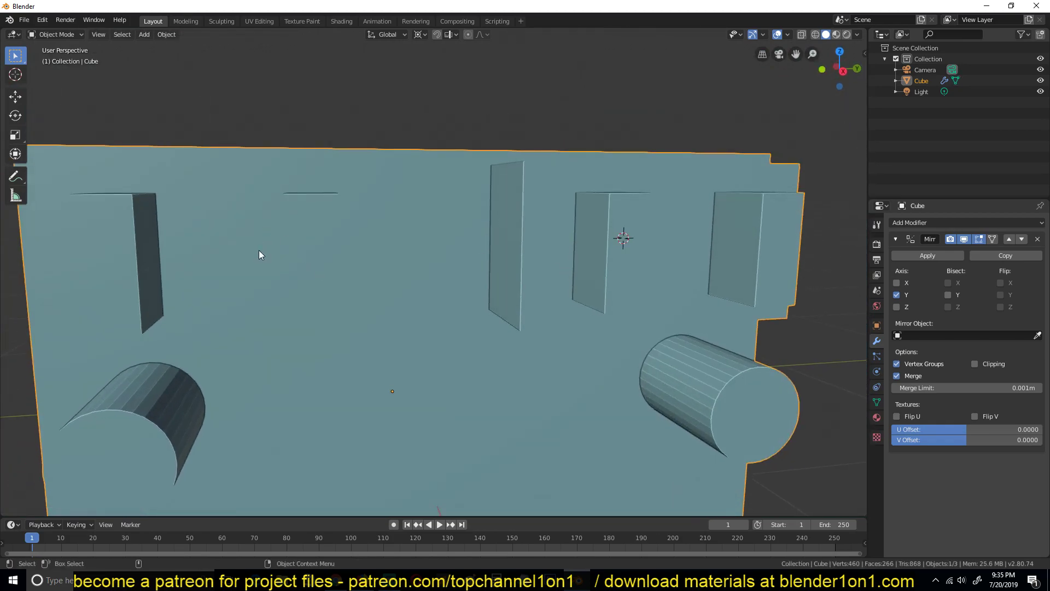
pyautogui.moveTo(259, 252); pyautogui.dragTo(342, 253, button='middle')
pyautogui.moveTo(714, 251); pyautogui.dragTo(590, 244, button='middle')
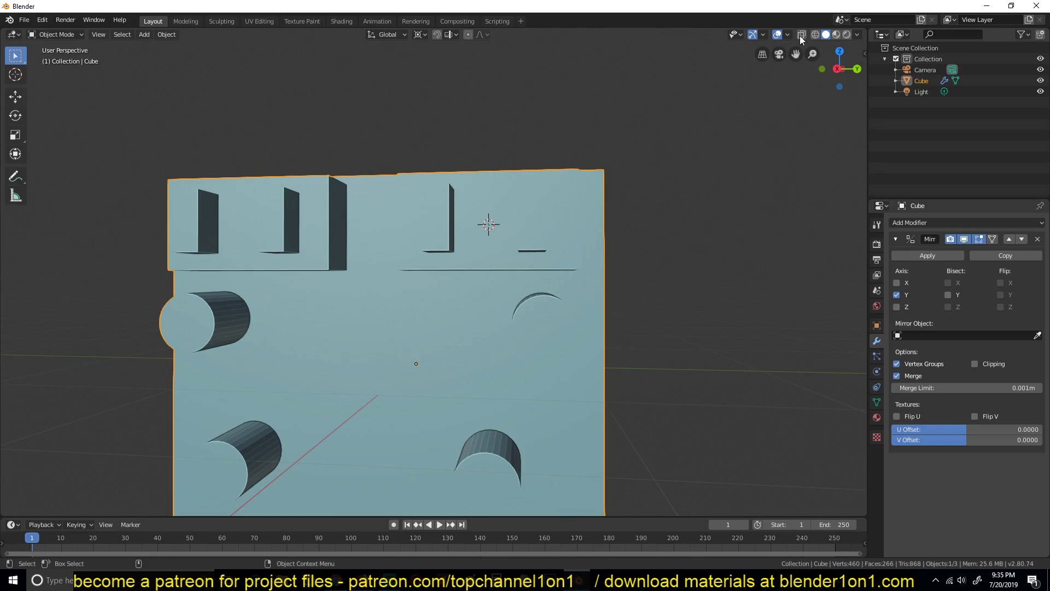
pyautogui.moveTo(628, 142); pyautogui.dragTo(744, 108, button='middle')
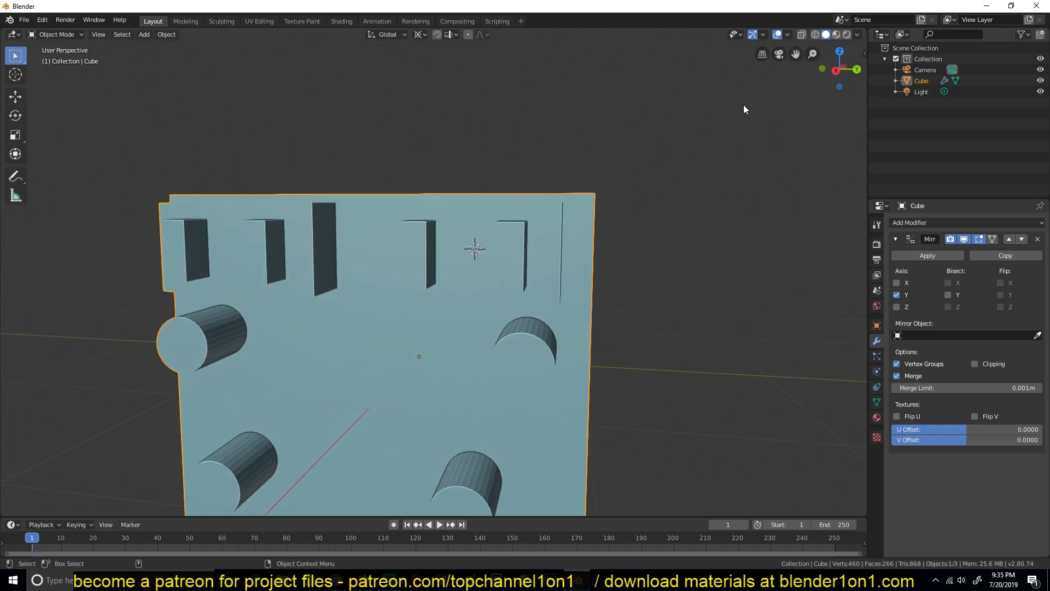
pyautogui.click(787, 35)
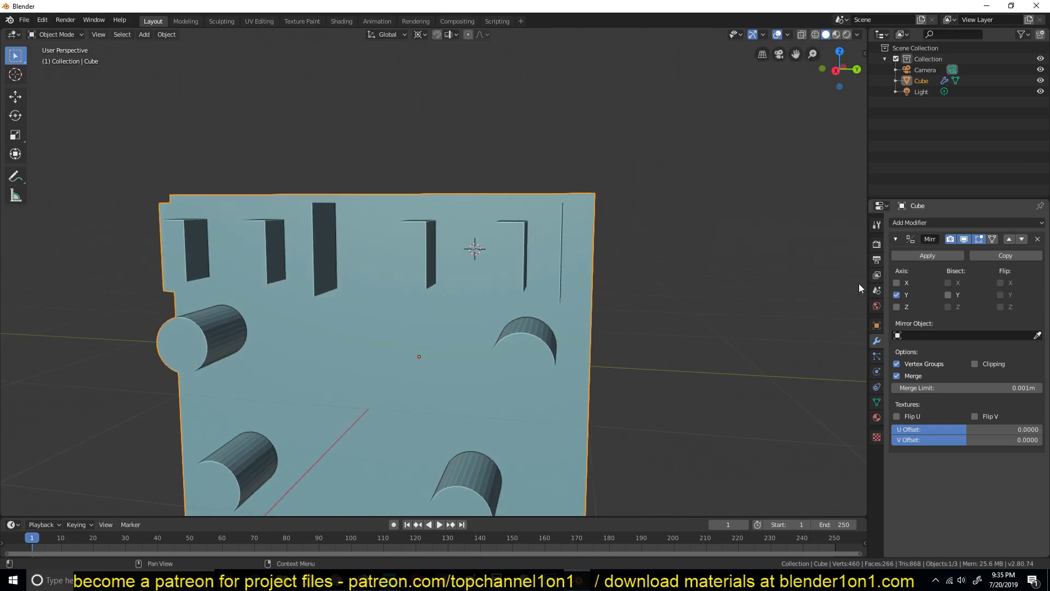
pyautogui.click(894, 239)
pyautogui.click(908, 222)
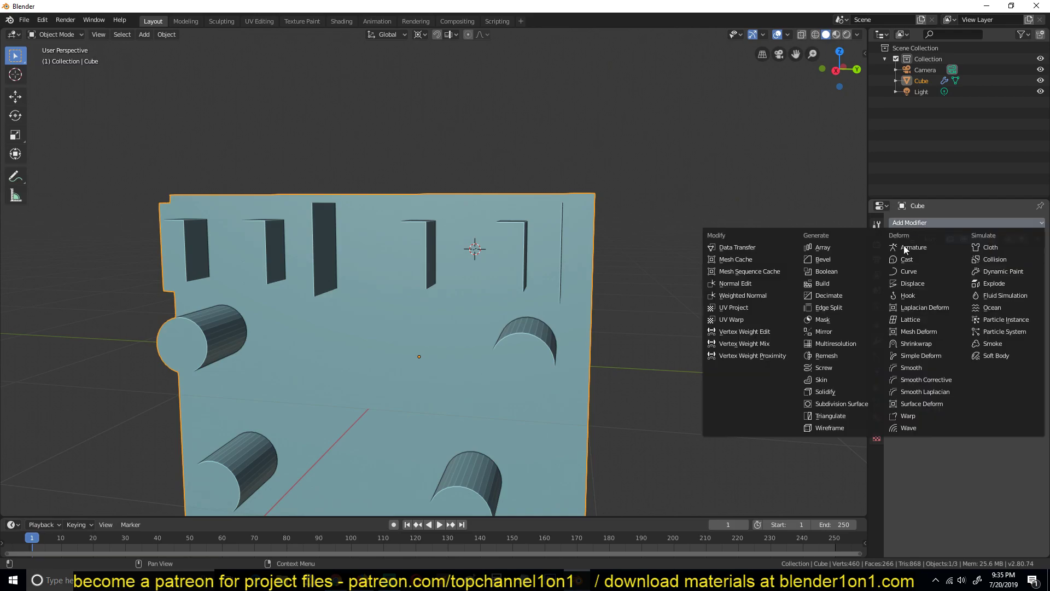
pyautogui.click(819, 259)
# - Connect the topmost and bottommost vertices of the upper cylinder's front cap with a new edge in Edit Mode
pyautogui.moveTo(677, 340); pyautogui.dragTo(533, 287, button='middle')
pyautogui.press('Tab')
pyautogui.click(547, 312)
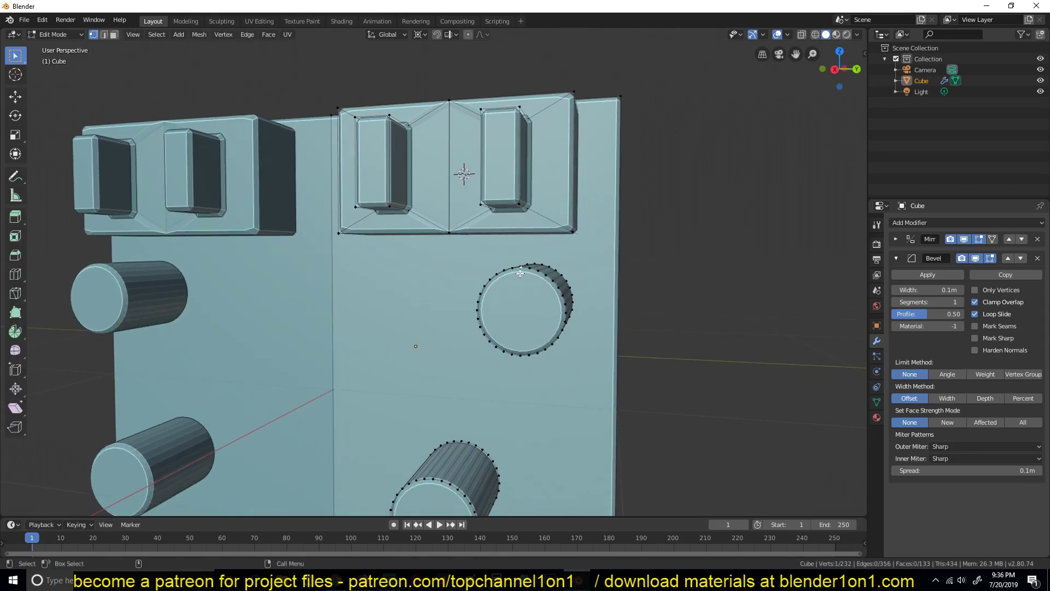
pyautogui.keyDown('shift'); pyautogui.click(520, 357); pyautogui.keyUp('shift')
pyautogui.press('j')
# - Delete the faces on the upper cylinder's half nearest the mirror plane, selecting them in wireframe right view
pyautogui.press('KP_1')
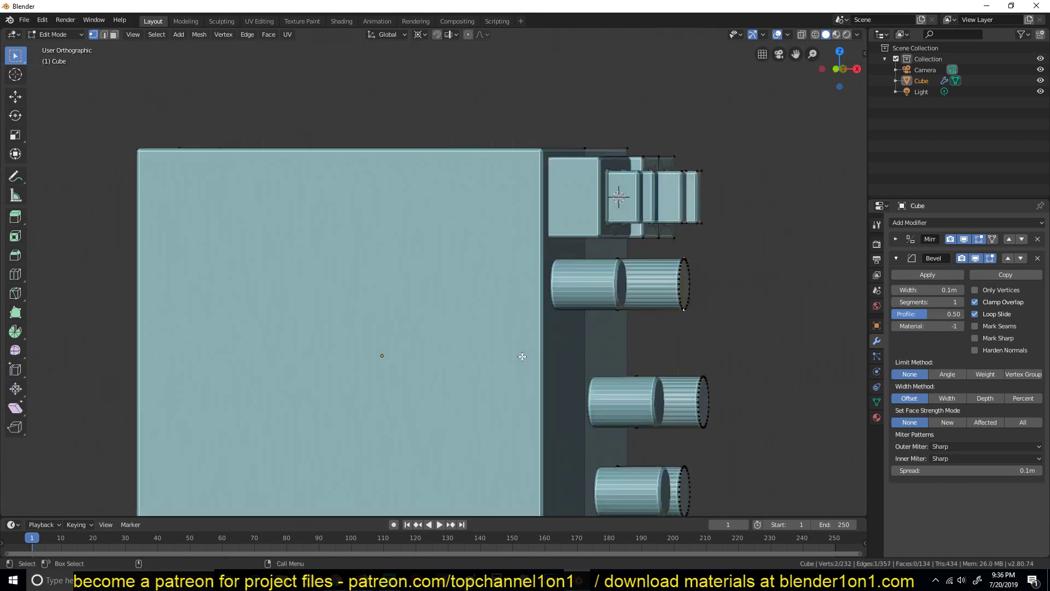
pyautogui.press('KP_3')
pyautogui.scroll(5, 549, 324)
pyautogui.keyDown('shift'); pyautogui.moveTo(467, 321); pyautogui.dragTo(398, 304, button='middle'); pyautogui.keyUp('shift')
pyautogui.press('z')
pyautogui.hotkey('alt', 'a')
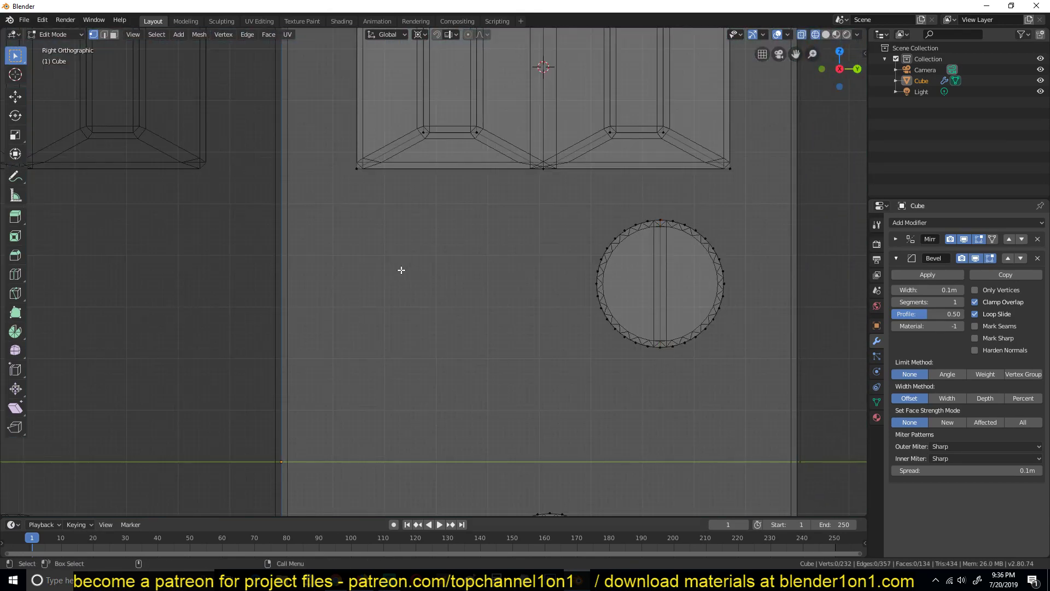
pyautogui.press('b')
pyautogui.moveTo(558, 217); pyautogui.dragTo(663, 411)
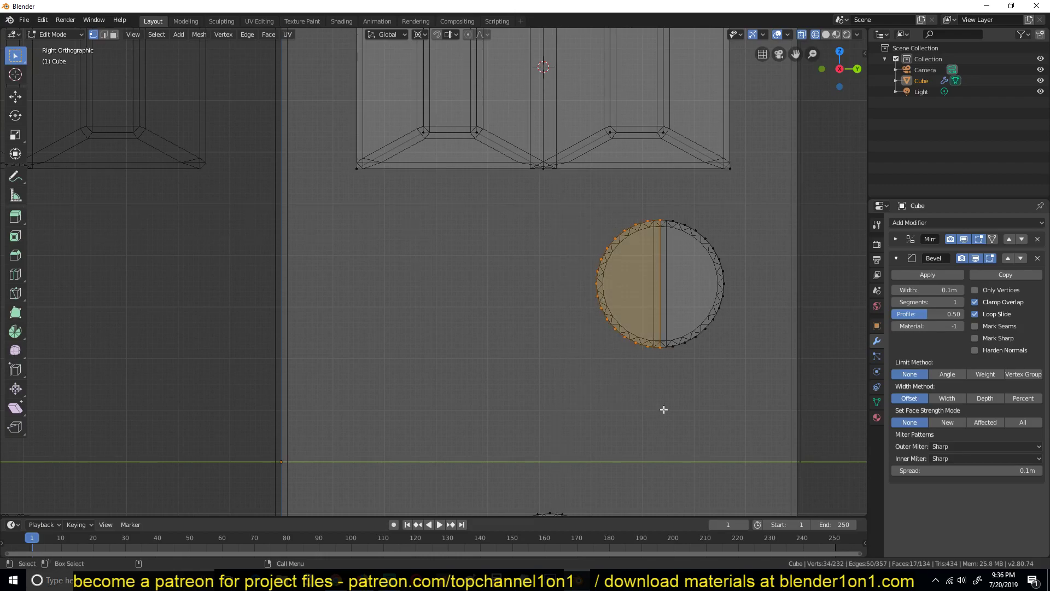
pyautogui.press('x')
pyautogui.click(661, 435)
pyautogui.press('Tab')
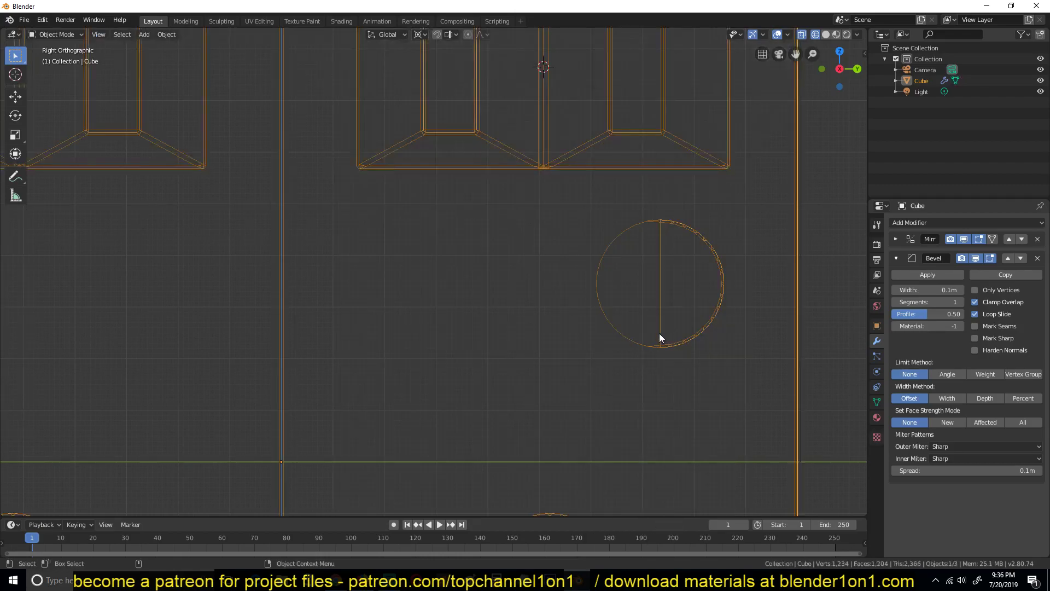
# - Delete the leftover circular back face of the halved cylinder in face select mode and solid shading
pyautogui.press('Tab')
pyautogui.press('z')
pyautogui.moveTo(459, 321)
pyautogui.mouseDown(button='middle')
pyautogui.moveTo(412, 316)
pyautogui.moveTo(419, 326)
pyautogui.mouseUp(button='middle')
pyautogui.scroll(-4, 419, 326)
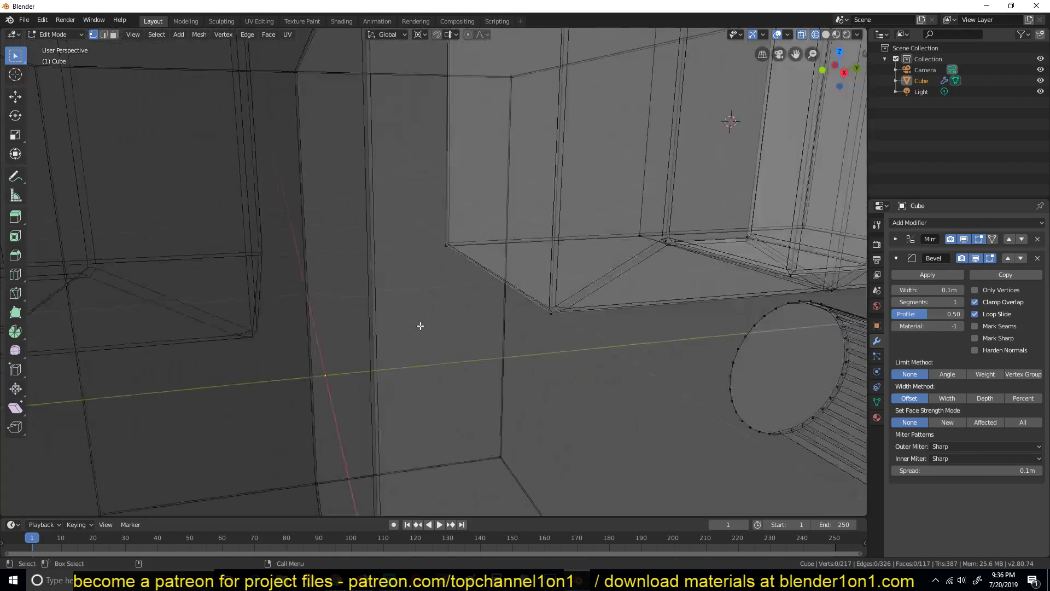
pyautogui.press('z')
pyautogui.click(726, 321)
pyautogui.moveTo(726, 321); pyautogui.dragTo(714, 294, button='middle')
pyautogui.press('3')
pyautogui.moveTo(548, 269); pyautogui.dragTo(535, 303, button='middle')
pyautogui.click(567, 283)
pyautogui.press('x')
pyautogui.click(555, 292)
pyautogui.scroll(-5, 551, 281)
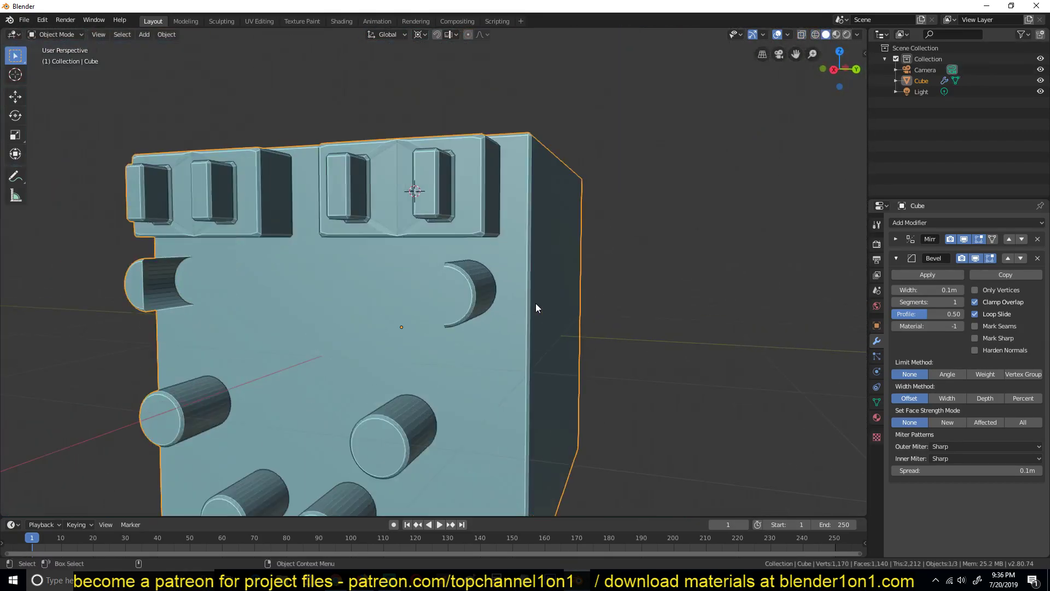
# - Extrude two runs of the half cylinder's curved side faces along their normals by about 0.07 m, forming separate teeth
pyautogui.scroll(2, 535, 303)
pyautogui.click(485, 284)
pyautogui.scroll(3, 480, 309)
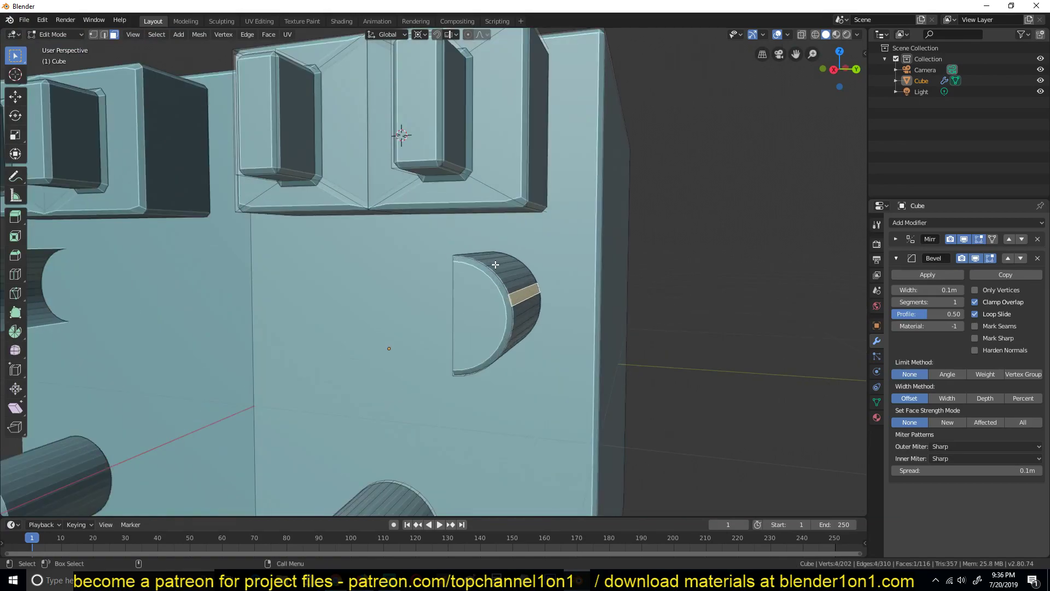
pyautogui.keyDown('ctrl'); pyautogui.click(495, 262); pyautogui.keyUp('ctrl')
pyautogui.keyDown('shift'); pyautogui.click(520, 326); pyautogui.keyUp('shift')
pyautogui.moveTo(521, 326); pyautogui.dragTo(531, 259, button='middle')
pyautogui.keyDown('ctrl'); pyautogui.click(544, 247); pyautogui.keyUp('ctrl')
pyautogui.hotkey('alt', 'e')
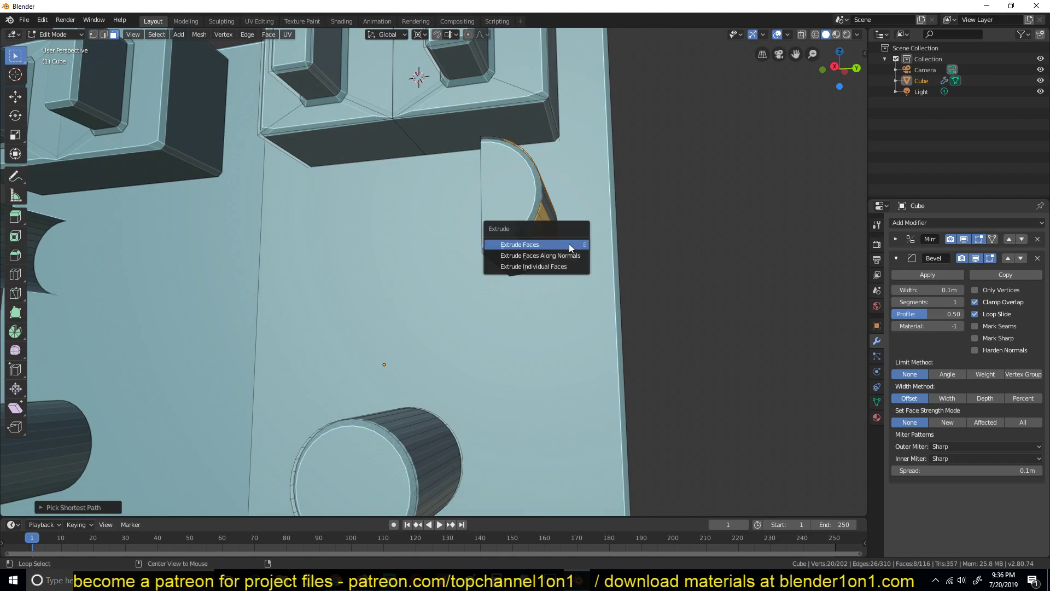
pyautogui.click(569, 251)
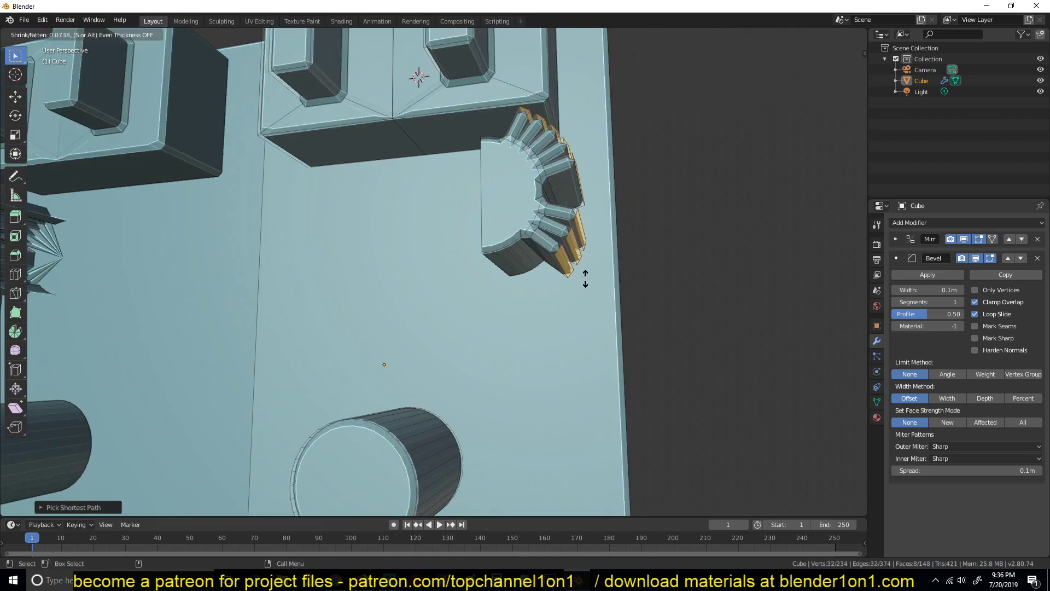
pyautogui.click(585, 277)
pyautogui.press('Tab')
# - Select the whole toothed half cylinder through its linked geometry and frame it in right view
pyautogui.scroll(-4, 563, 254)
pyautogui.moveTo(564, 254); pyautogui.dragTo(561, 291, button='middle')
pyautogui.moveTo(495, 278); pyautogui.dragTo(540, 283, button='middle')
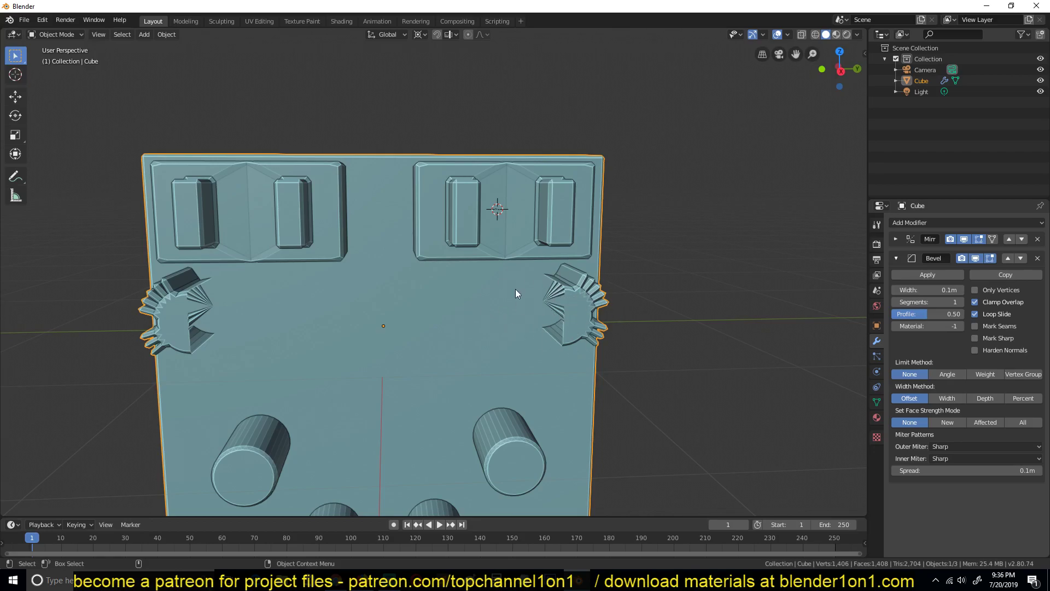
pyautogui.press('KP_3')
pyautogui.scroll(5, 514, 299)
pyautogui.press('Tab')
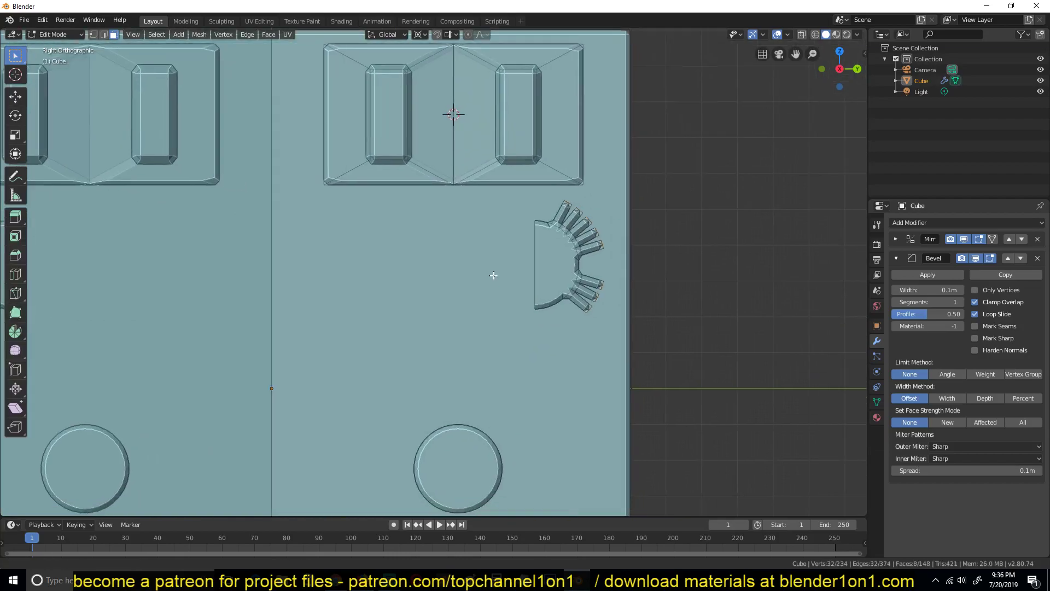
pyautogui.press('1')
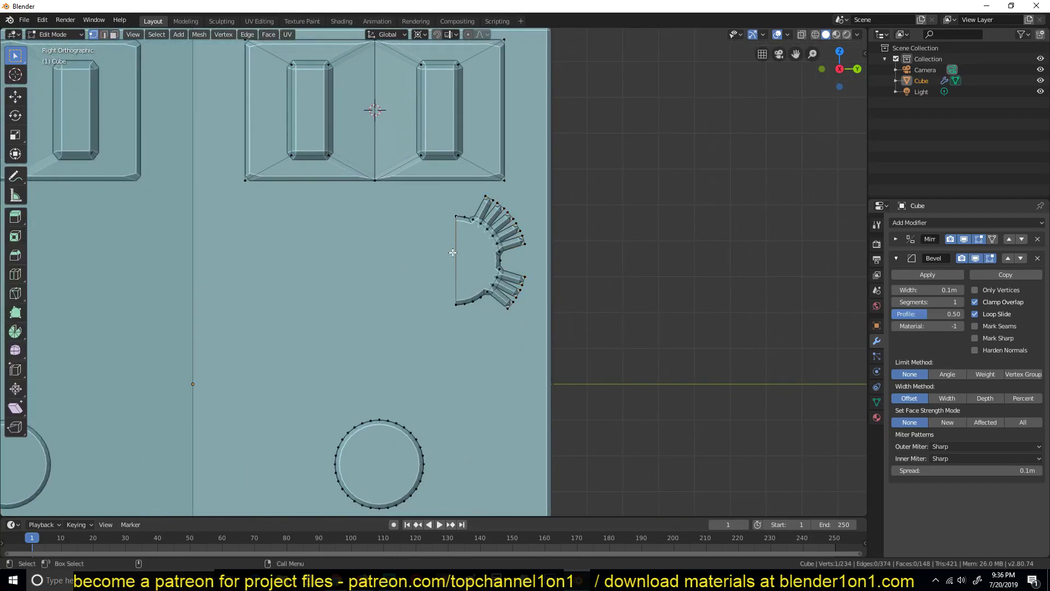
pyautogui.moveTo(503, 267); pyautogui.dragTo(526, 283, button='middle')
pyautogui.hotkey('ctrl', 'l')
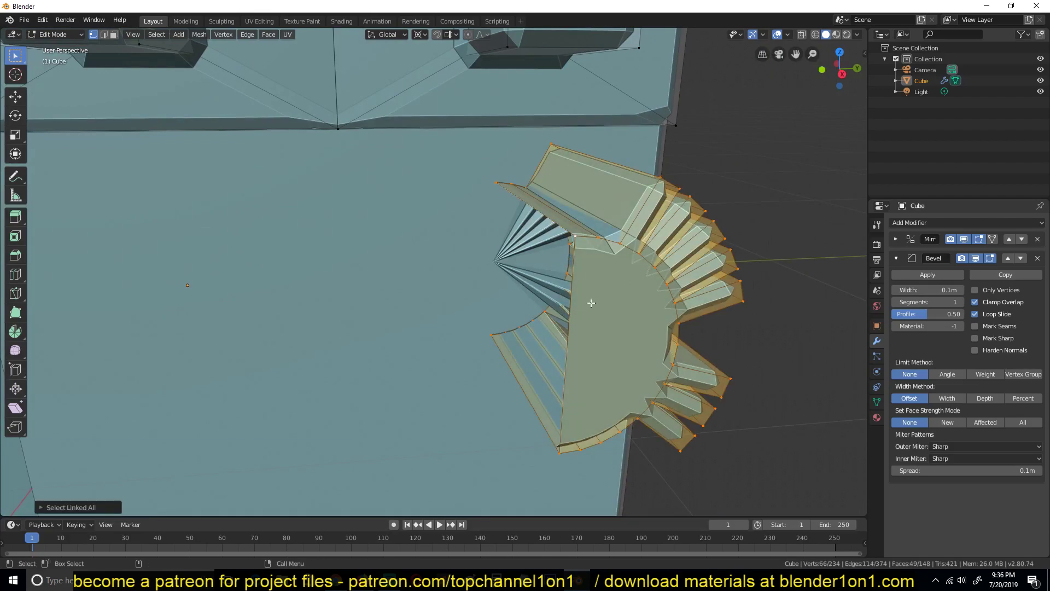
pyautogui.press('KP_1')
pyautogui.press('KP_3')
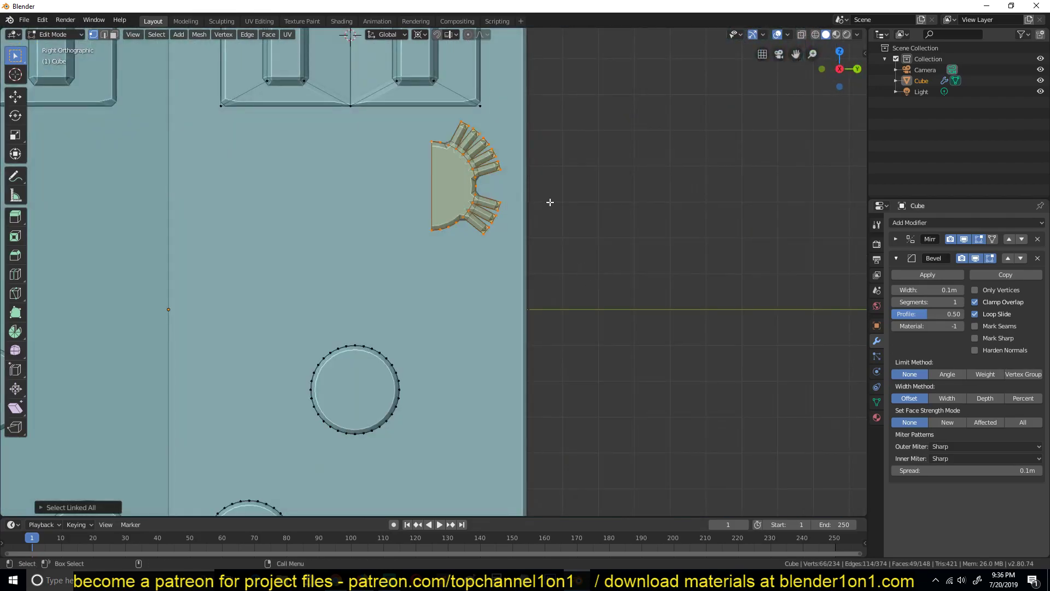
pyautogui.keyDown('shift'); pyautogui.moveTo(550, 202); pyautogui.dragTo(553, 240, button='middle'); pyautogui.keyUp('shift')
pyautogui.press('KP_Decimal')
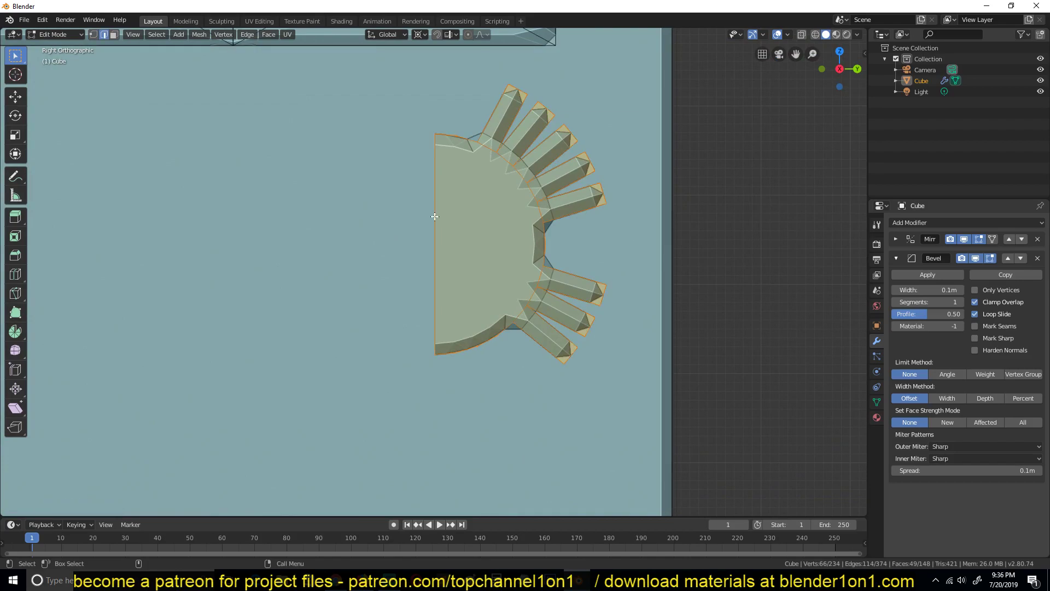
# - Select the toothed half cylinder's straight vertical edge and place the 3D cursor freely beside it, toward the mirror plane
pyautogui.click(442, 227)
pyautogui.scroll(-4, 368, 131)
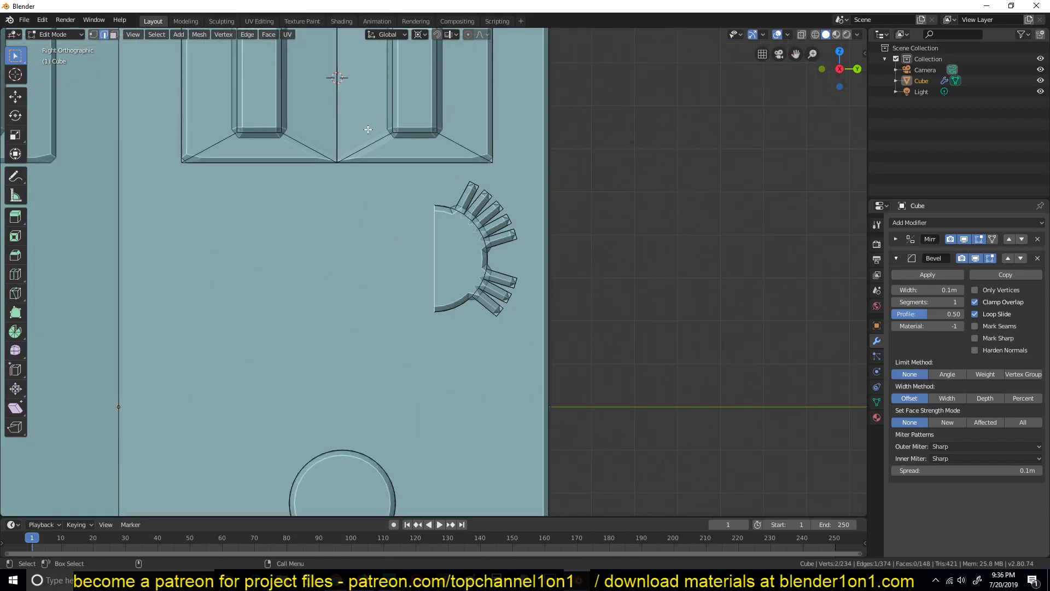
pyautogui.scroll(3, 382, 197)
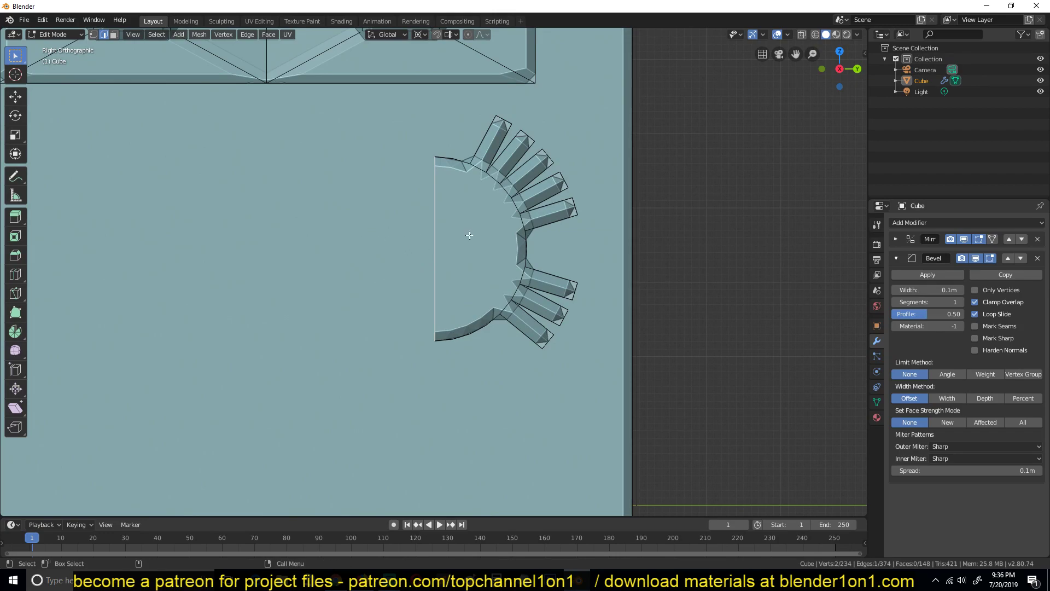
pyautogui.keyDown('shift'); pyautogui.rightClick(362, 239); pyautogui.keyUp('shift')
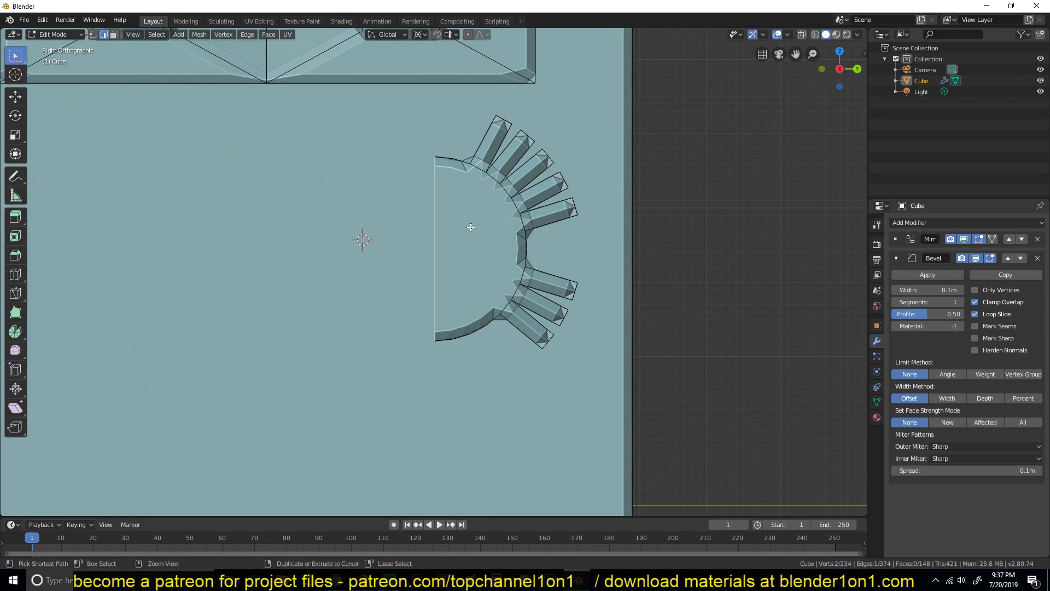
# - Select the linked toothed half cylinder, duplicate it in place and set the transform pivot point to 3D Cursor
pyautogui.hotkey('ctrl', 'l')
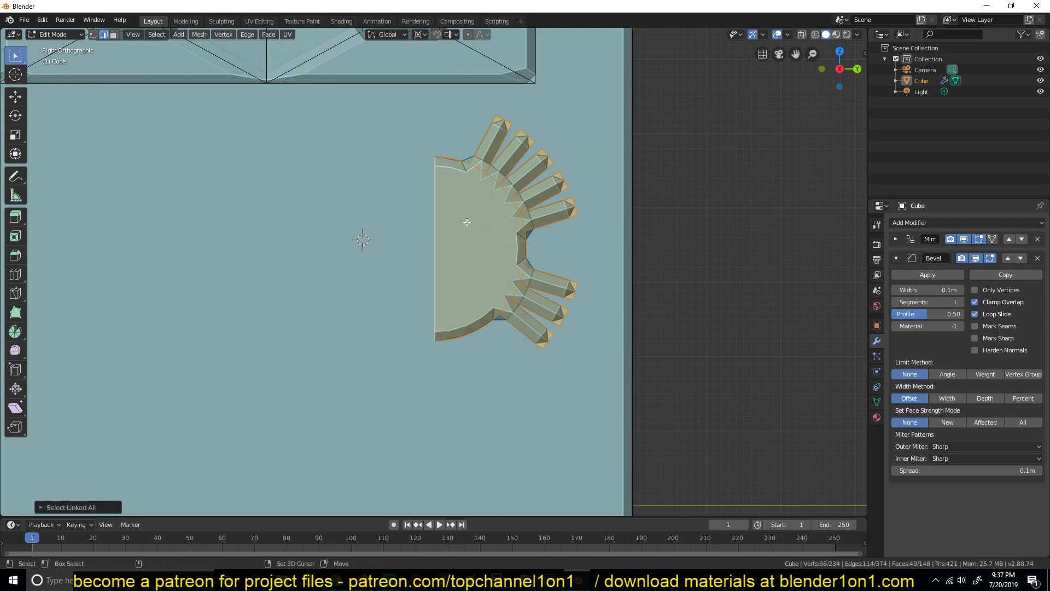
pyautogui.hotkey('shift', 'd')
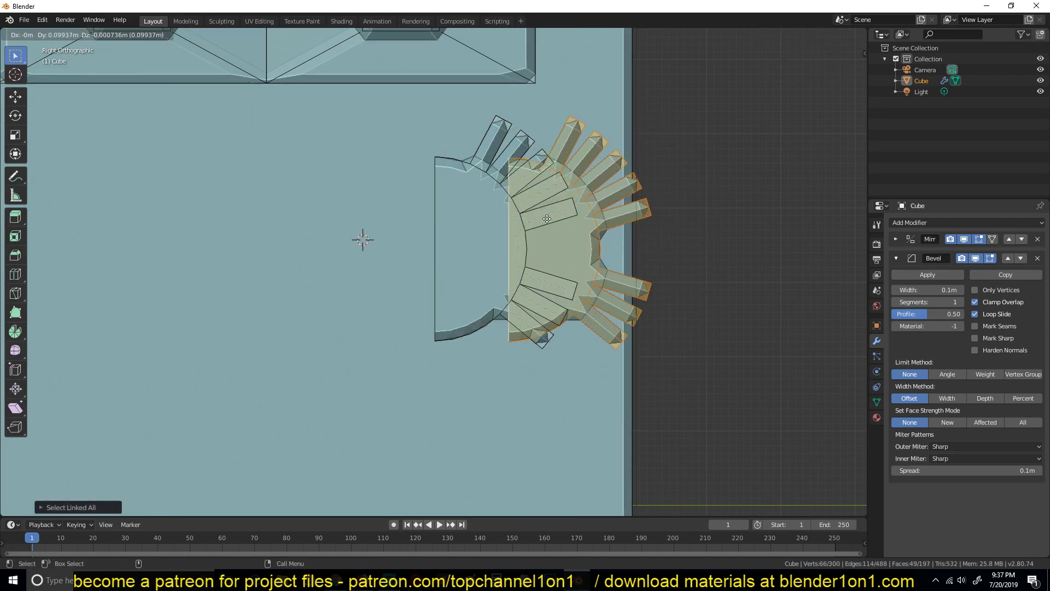
pyautogui.rightClick(601, 173)
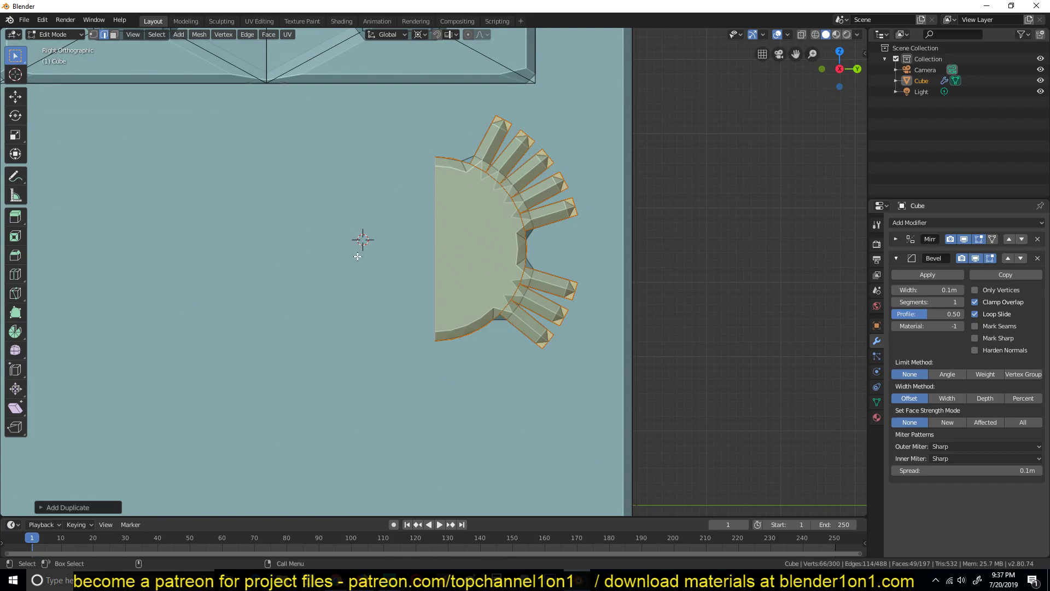
pyautogui.press('.')
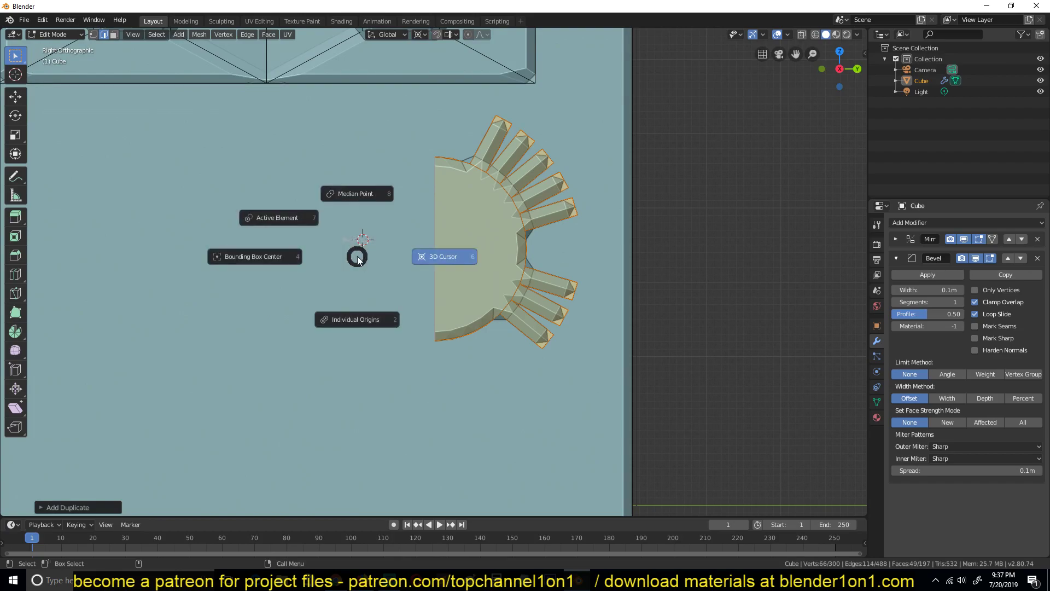
pyautogui.click(447, 258)
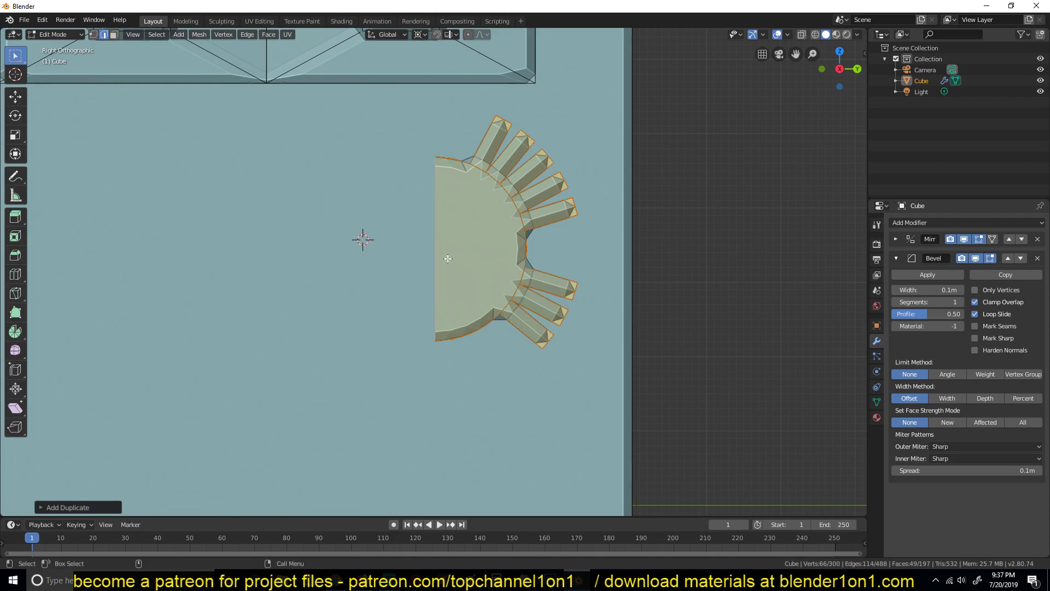
# - Try mirroring the duplicate along global X about the 3D cursor and inspect it in wireframe
pyautogui.hotkey('ctrl', 'm')
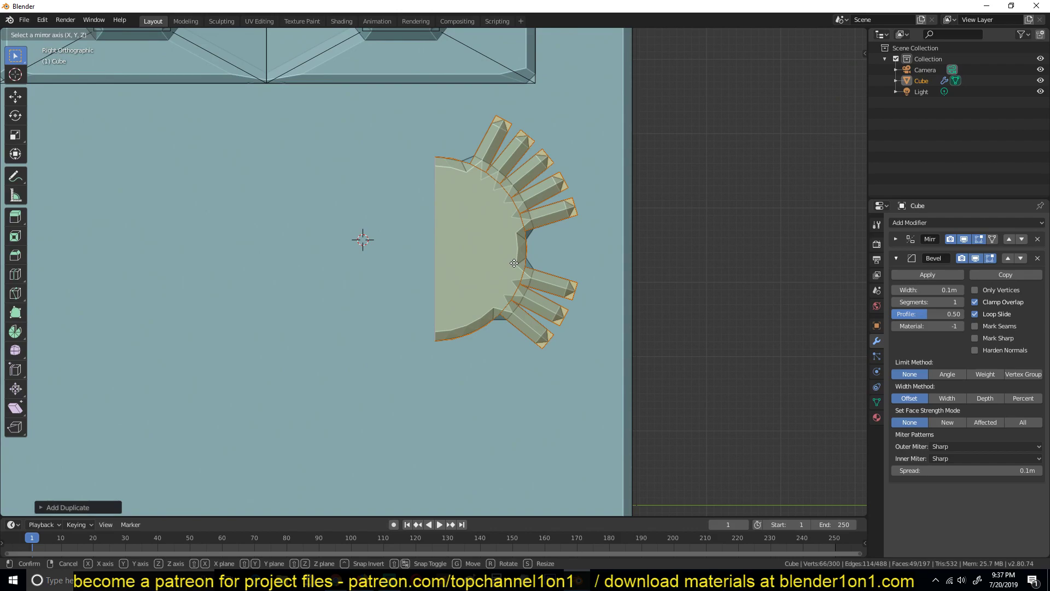
pyautogui.press('x')
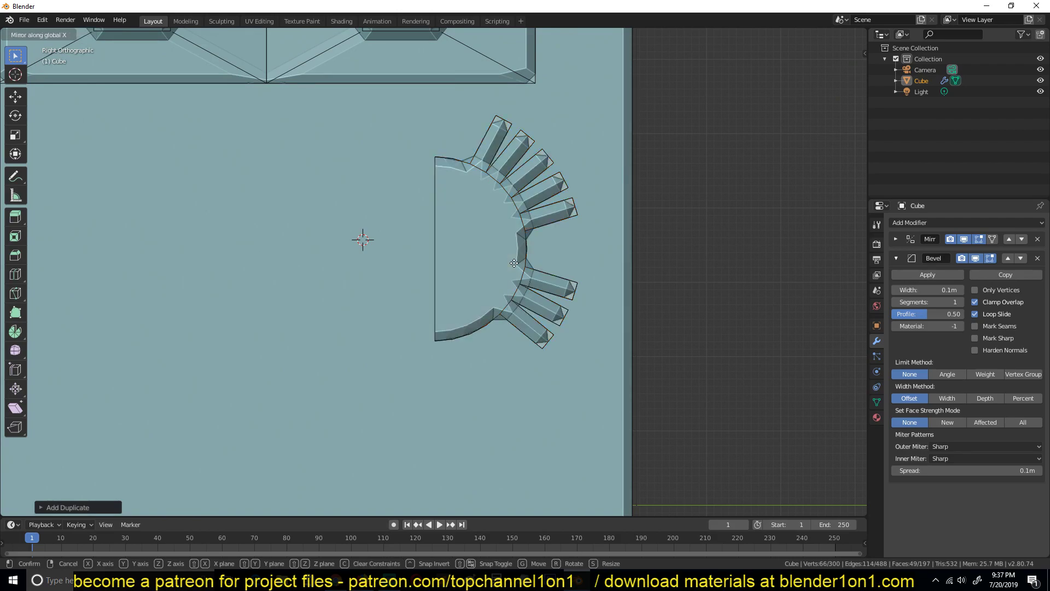
pyautogui.click(514, 263)
pyautogui.moveTo(528, 263); pyautogui.dragTo(437, 288, button='middle')
pyautogui.press('z')
pyautogui.click(266, 273)
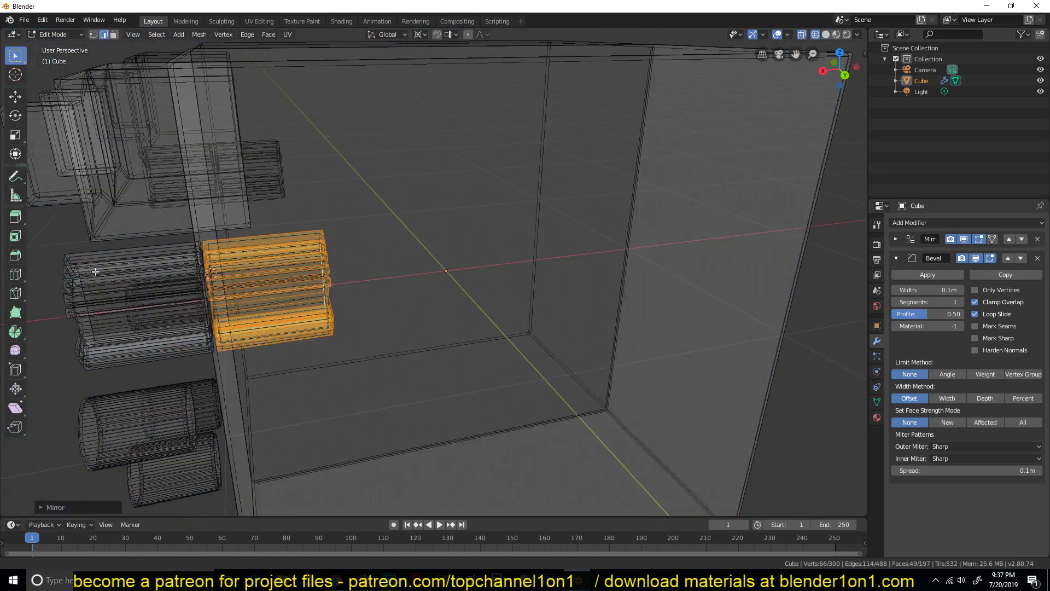
pyautogui.keyDown('shift'); pyautogui.moveTo(95, 271); pyautogui.dragTo(317, 218, button='middle'); pyautogui.keyUp('shift')
pyautogui.moveTo(537, 231); pyautogui.dragTo(399, 255, button='middle')
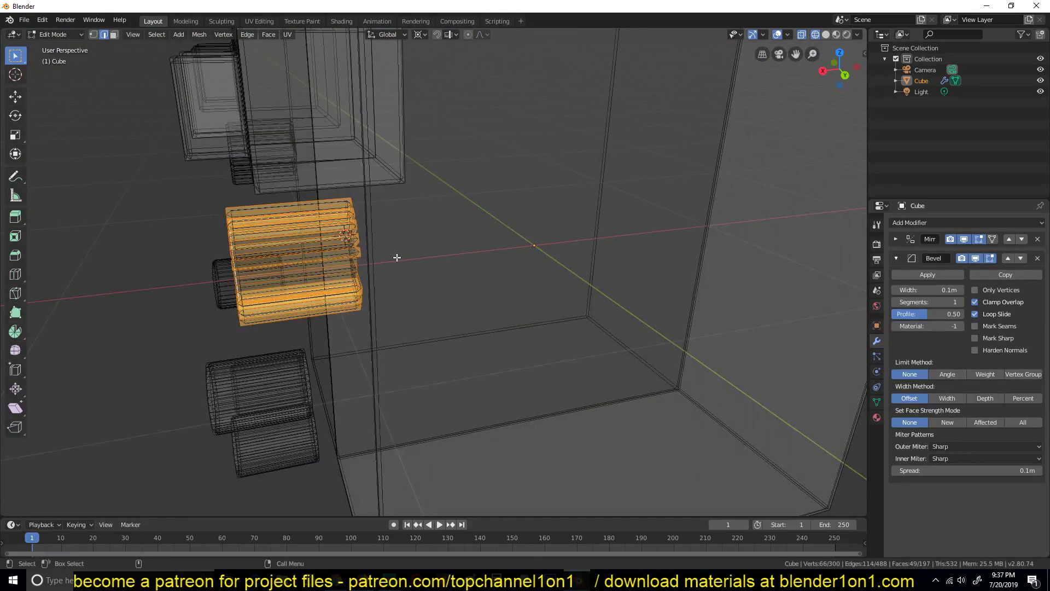
# - Mirror the duplicated toothed half cylinder along global Y about the 3D cursor in right view
pyautogui.press('KP_3')
pyautogui.hotkey('ctrl', 'm')
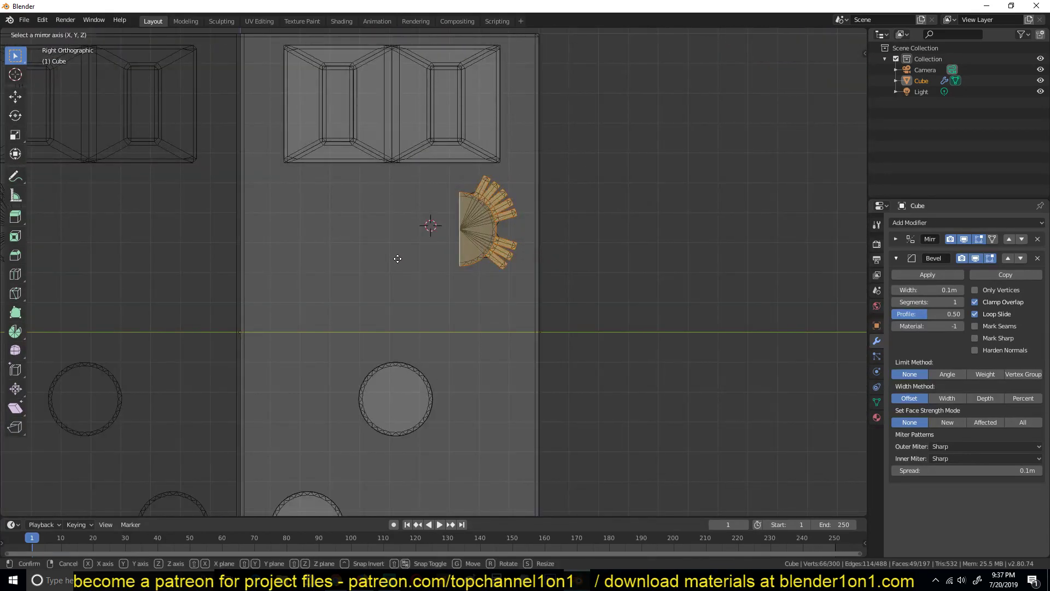
pyautogui.press('y')
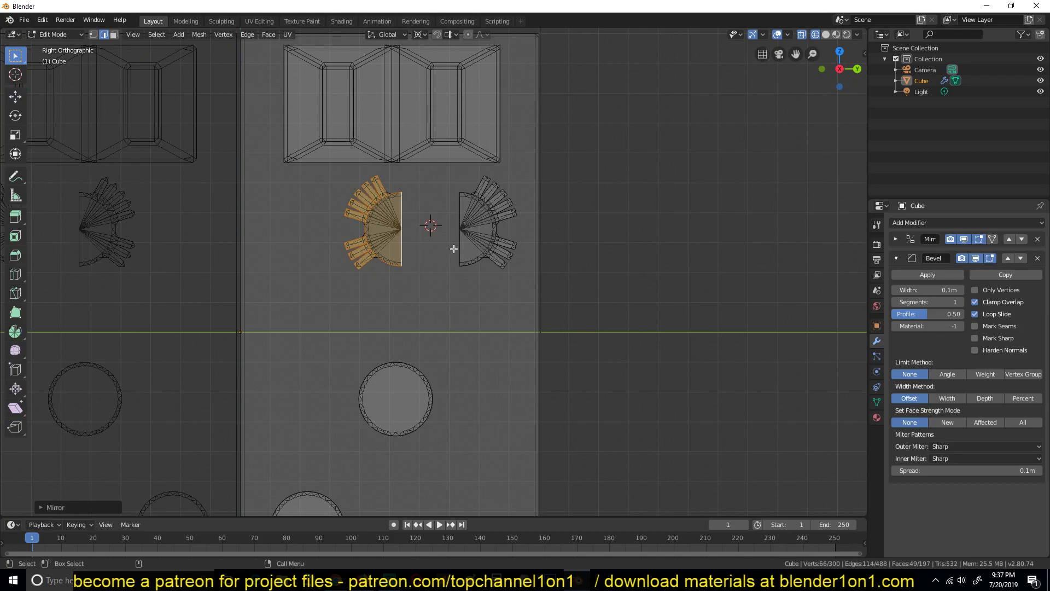
# - Place the 3D cursor freely below the selected toothed half cylinder, duplicate the part in place and mirror the copy along global Z
pyautogui.keyDown('shift'); pyautogui.rightClick(422, 323); pyautogui.keyUp('shift')
pyautogui.keyDown('shift'); pyautogui.rightClick(425, 285); pyautogui.keyUp('shift')
pyautogui.hotkey('shift', 'd')
pyautogui.rightClick(431, 335)
pyautogui.hotkey('ctrl', 'm')
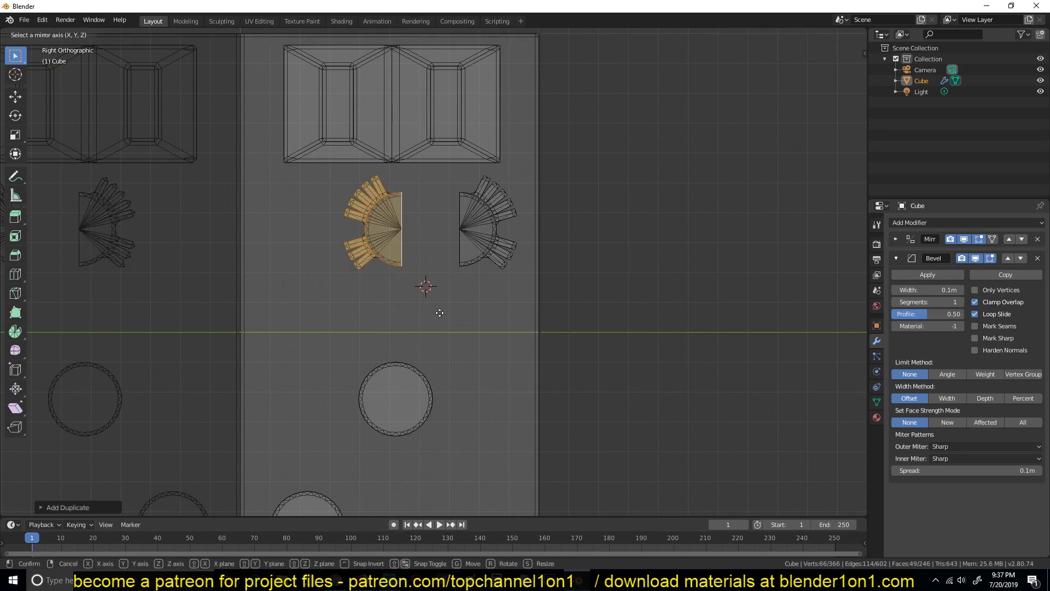
pyautogui.press('z')
pyautogui.click(440, 313)
# - Return to Object Mode with solid shading and examine the mirrored parts on the cube in front, right and perspective views
pyautogui.press('Tab')
pyautogui.press('z')
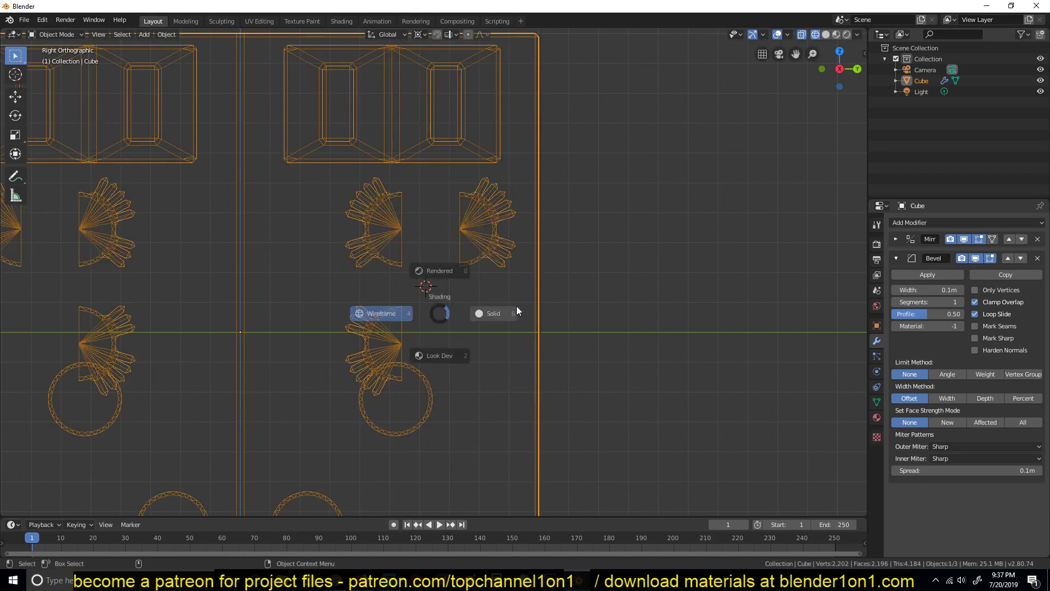
pyautogui.click(517, 306)
pyautogui.moveTo(585, 278)
pyautogui.mouseDown(button='middle')
pyautogui.moveTo(553, 301)
pyautogui.moveTo(600, 291)
pyautogui.moveTo(600, 263)
pyautogui.moveTo(533, 285)
pyautogui.moveTo(604, 287)
pyautogui.moveTo(583, 269)
pyautogui.mouseUp(button='middle')
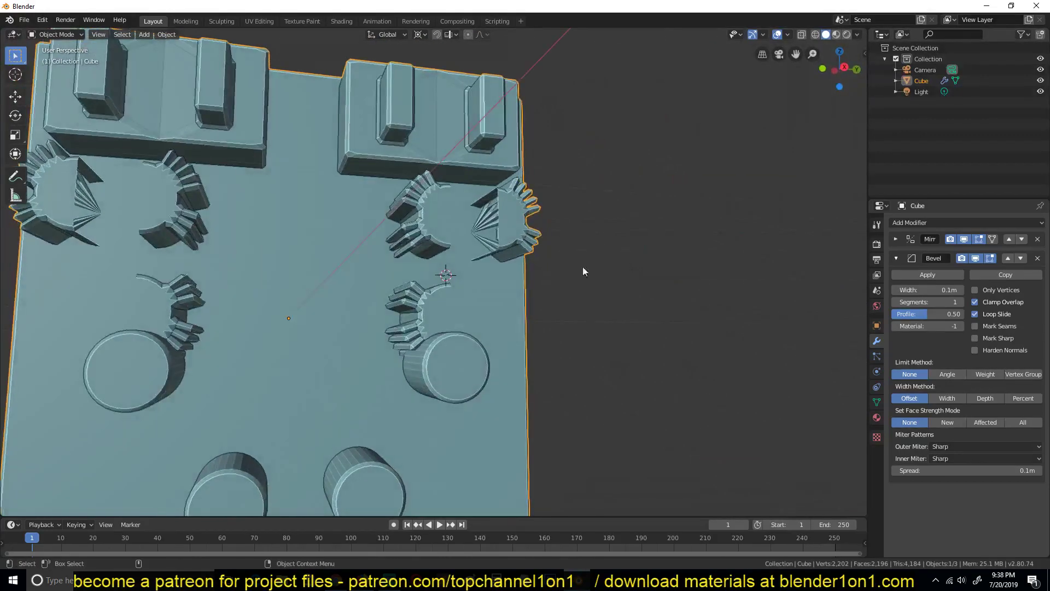
pyautogui.scroll(-7, 502, 215)
pyautogui.press('KP_1')
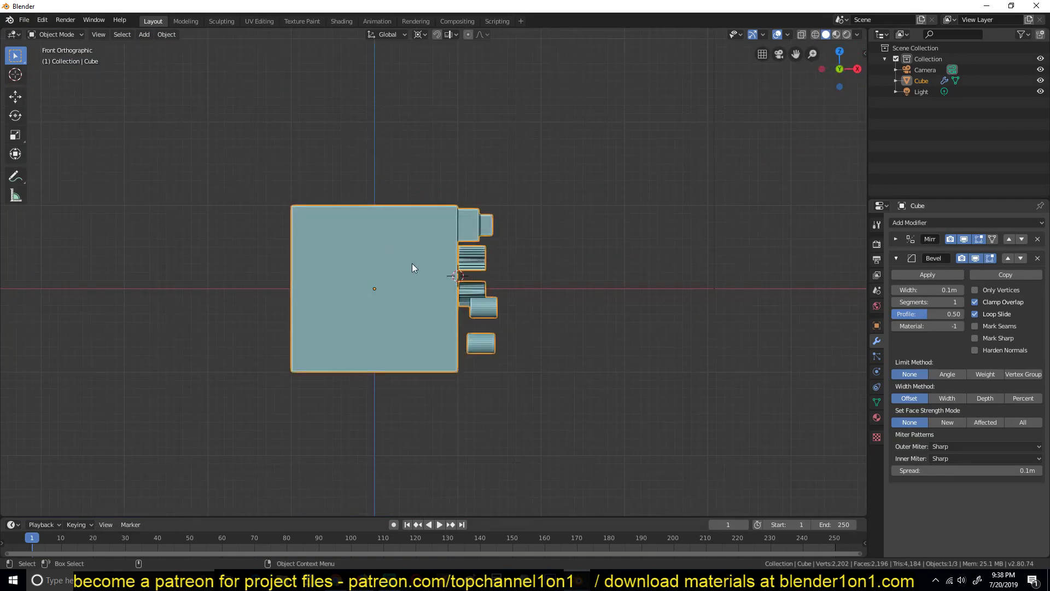
pyautogui.press('KP_3')
pyautogui.press('KP_3')
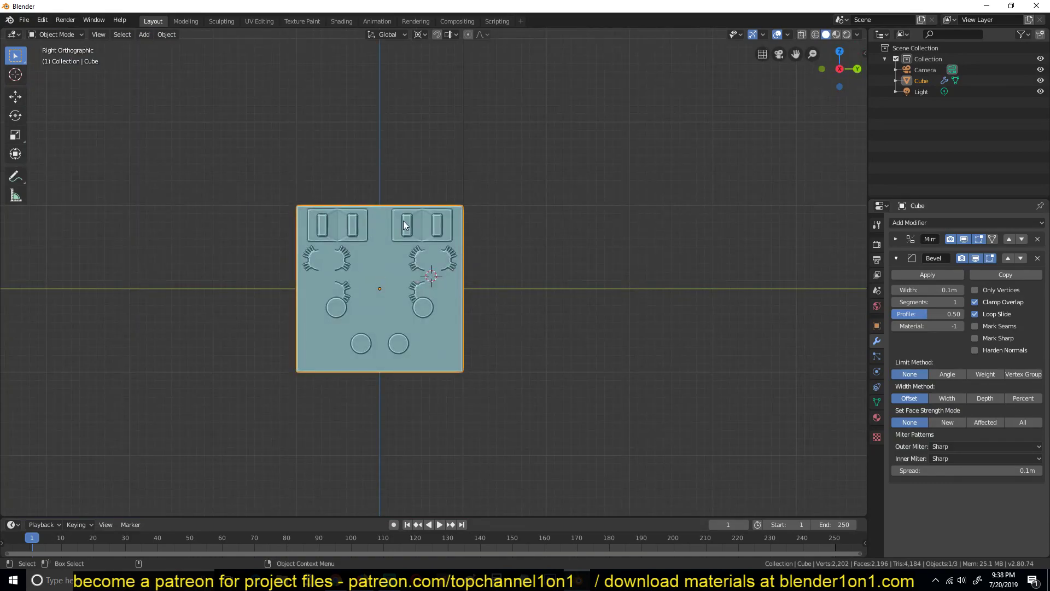
pyautogui.scroll(2, 440, 208)
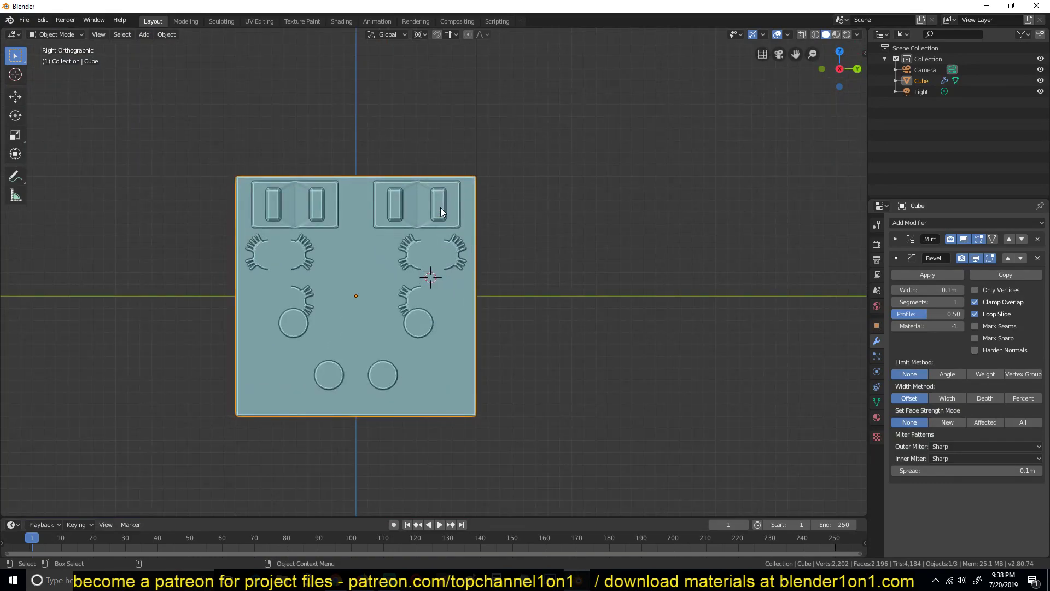
pyautogui.moveTo(440, 208); pyautogui.dragTo(421, 277, button='middle')
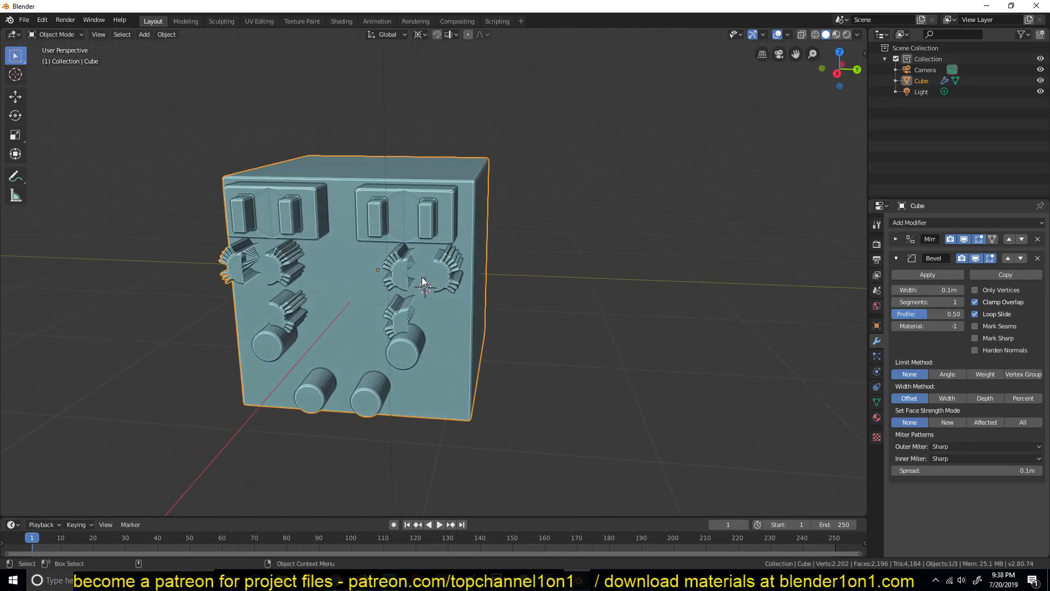